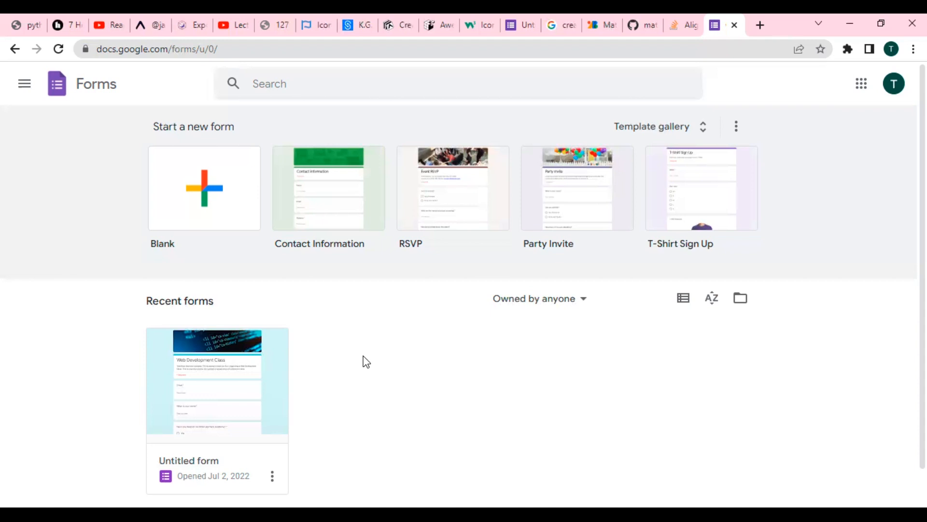
Create a new blank form and clear its default title
click(193, 206)
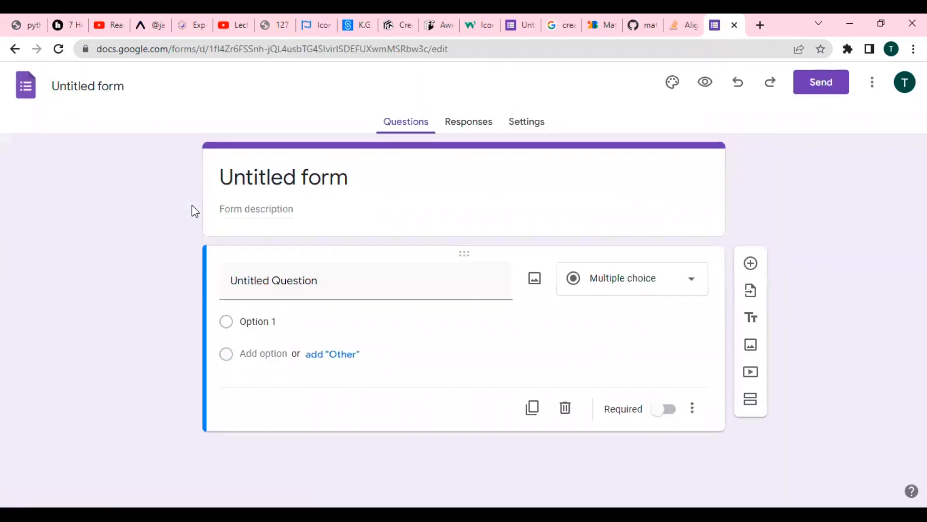
click(395, 180)
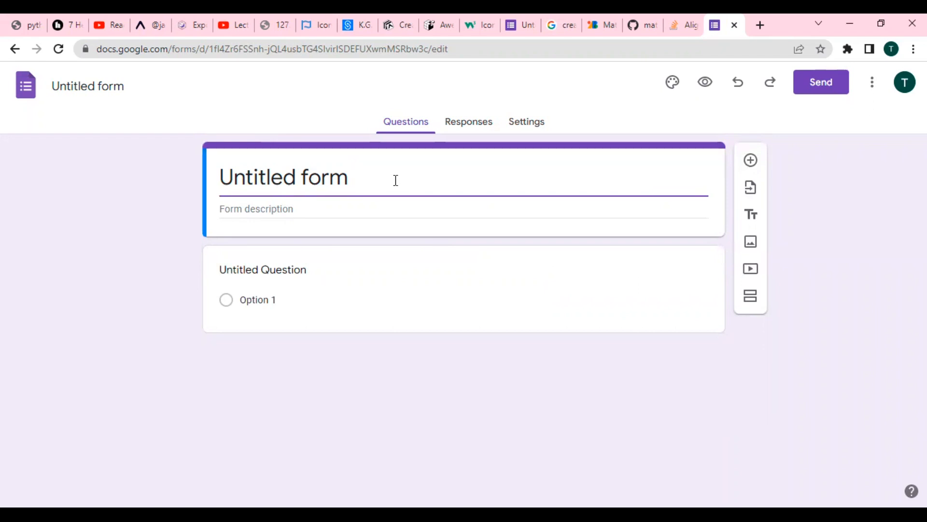
key(BackSpace)
key(BackSpace)
key(BackSpace)
key(BackSpace)
key(BackSpace)
key(BackSpace)
key(BackSpace)
key(BackSpace)
key(BackSpace)
key(BackSpace)
key(BackSpace)
key(BackSpace)
key(BackSpace)
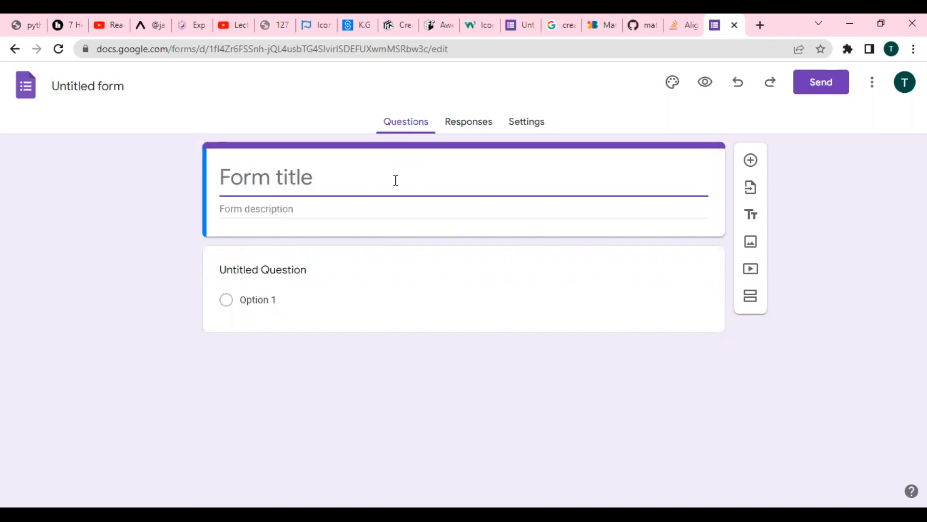
text(W)
key(BackSpace)
text(wE)
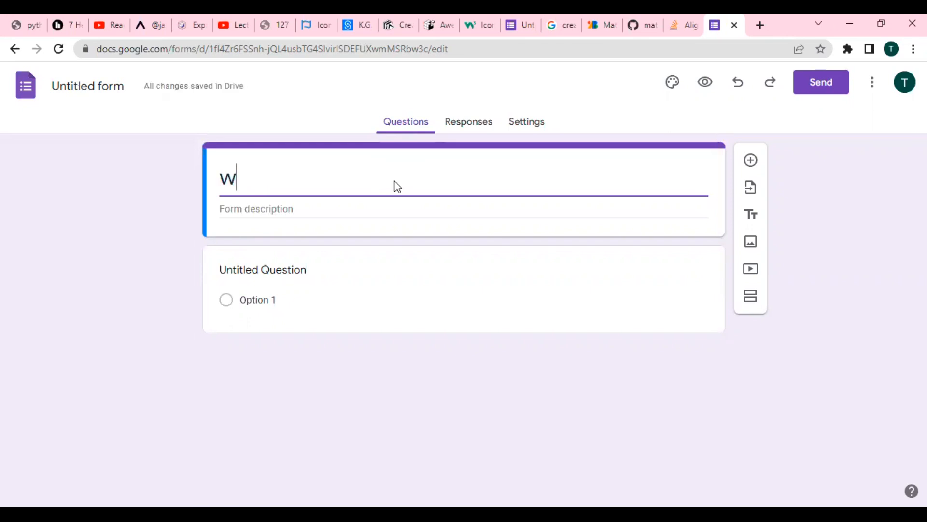
key(BackSpace)
key(BackSpace)
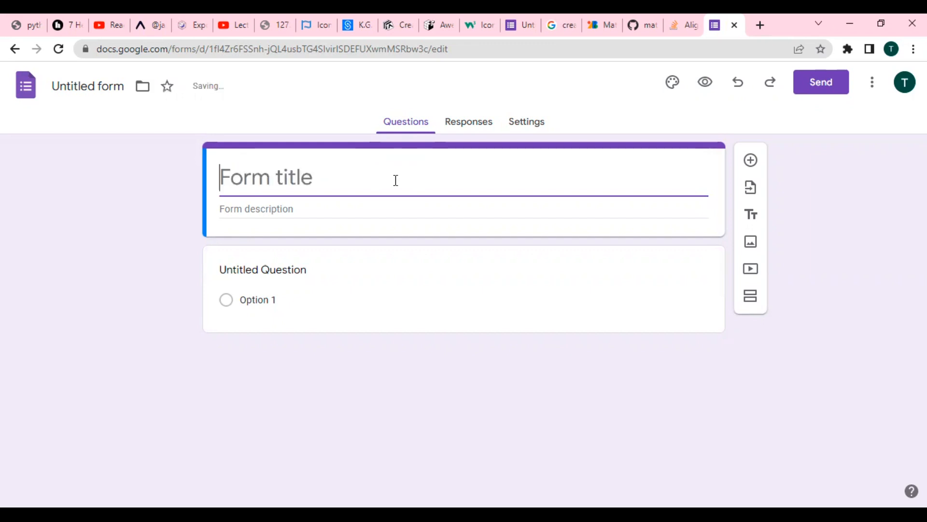
text(W)
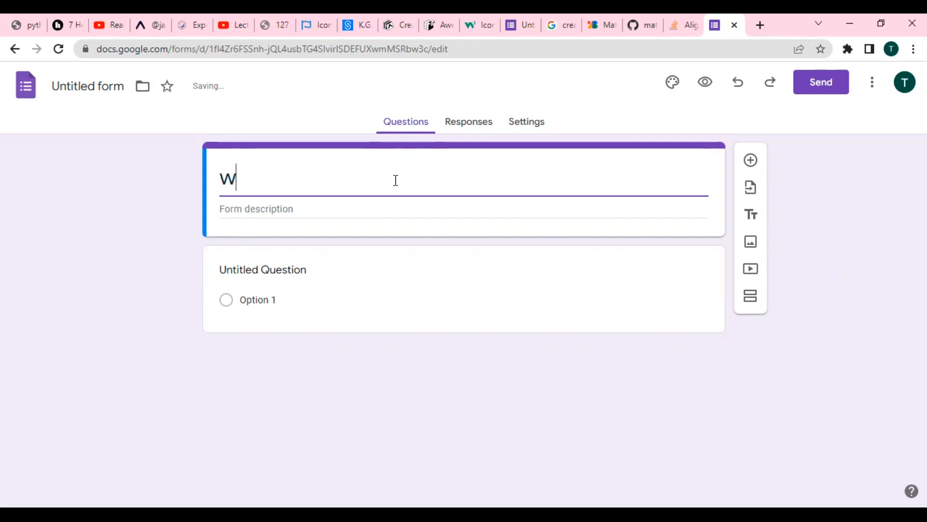
text(E)
key(BackSpace)
key(BackSpace)
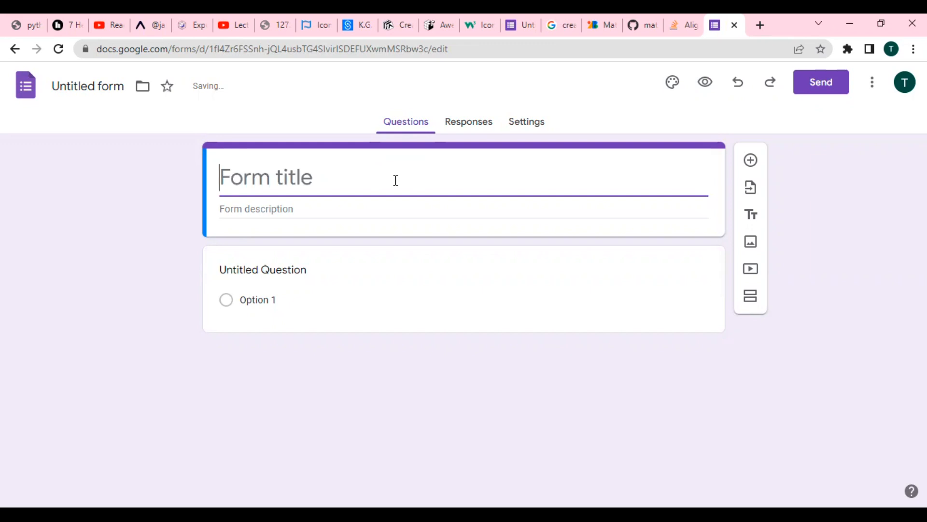
Title the form "Web Development Class"
text(Web deve)
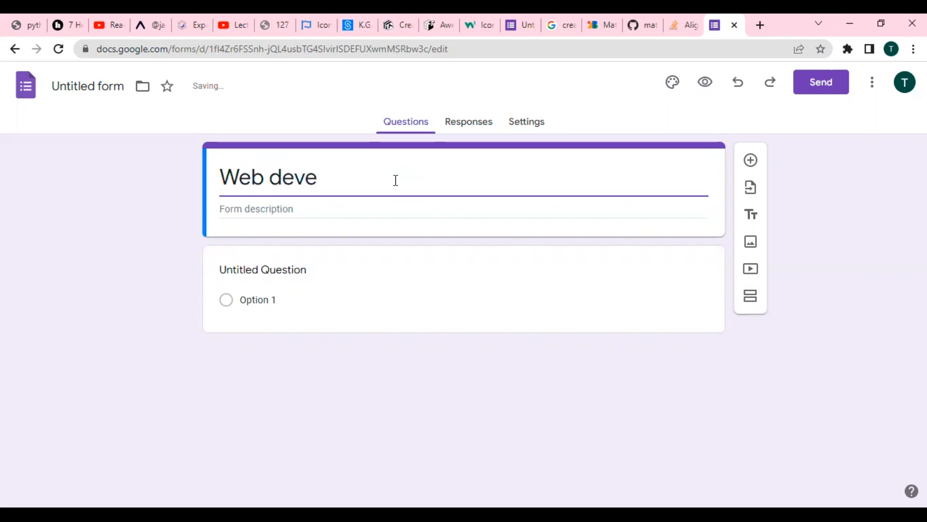
key(BackSpace)
key(BackSpace)
key(BackSpace)
key(BackSpace)
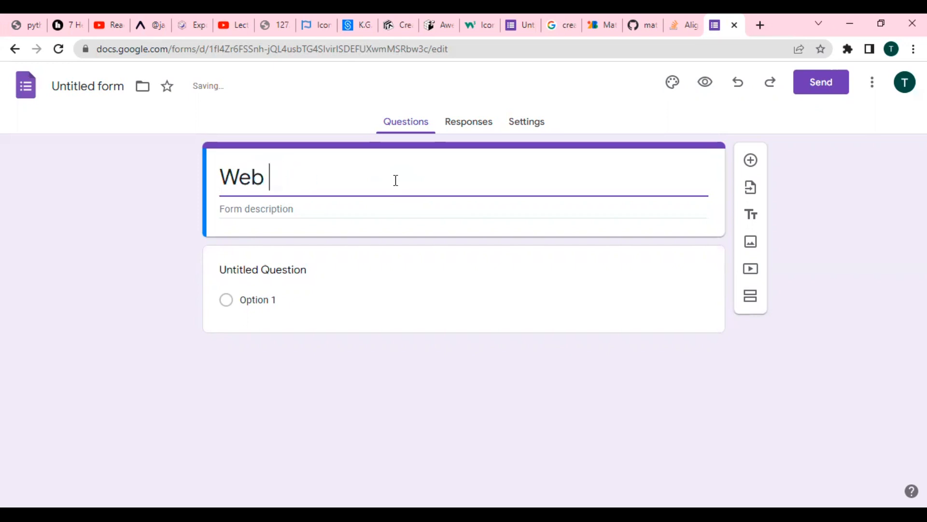
text(Development )
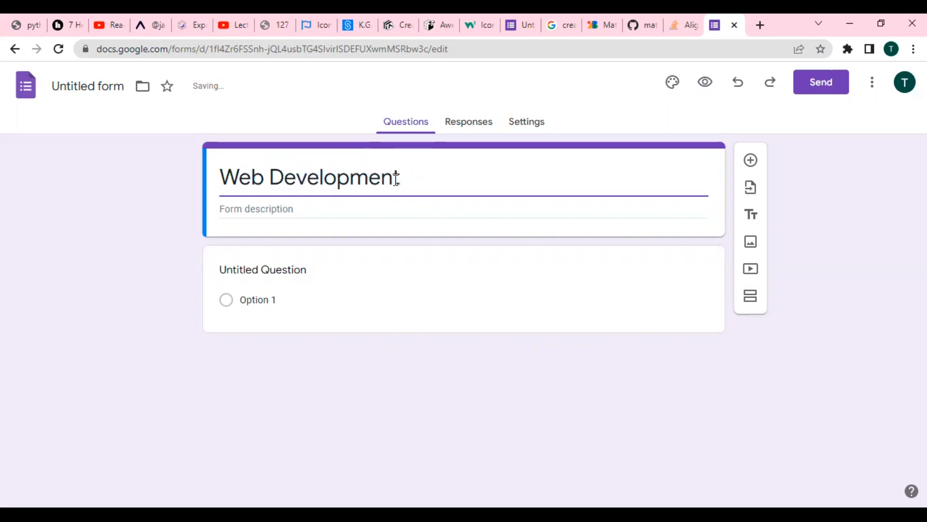
text(Class)
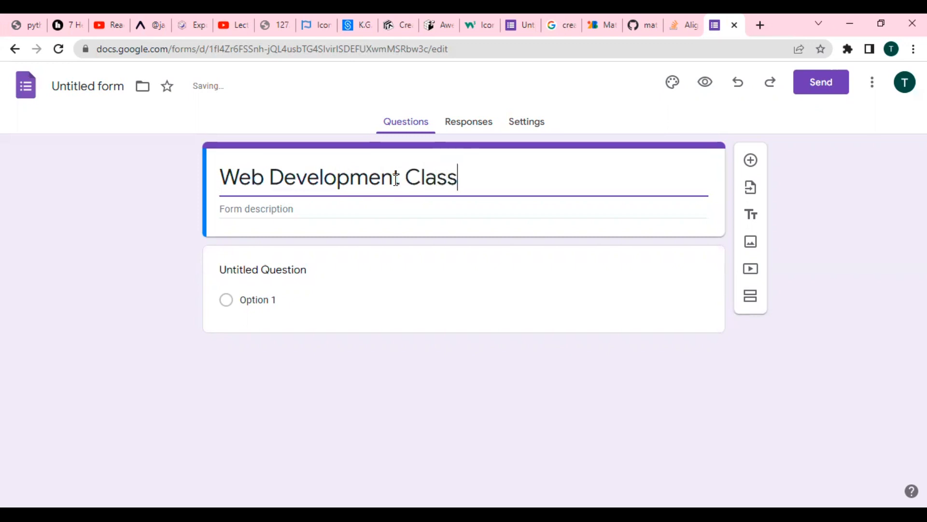
click(344, 211)
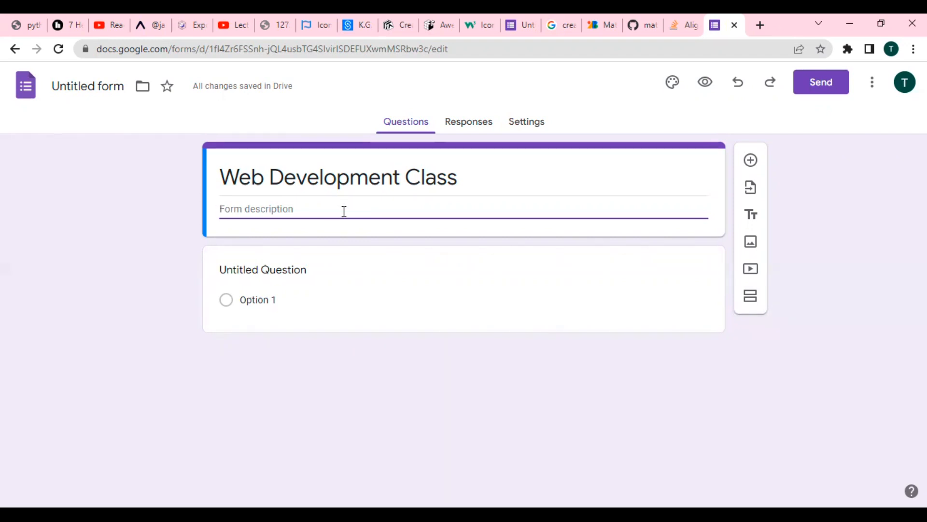
Replace the placeholder text of the form's first question with "What is your name?"
click(302, 274)
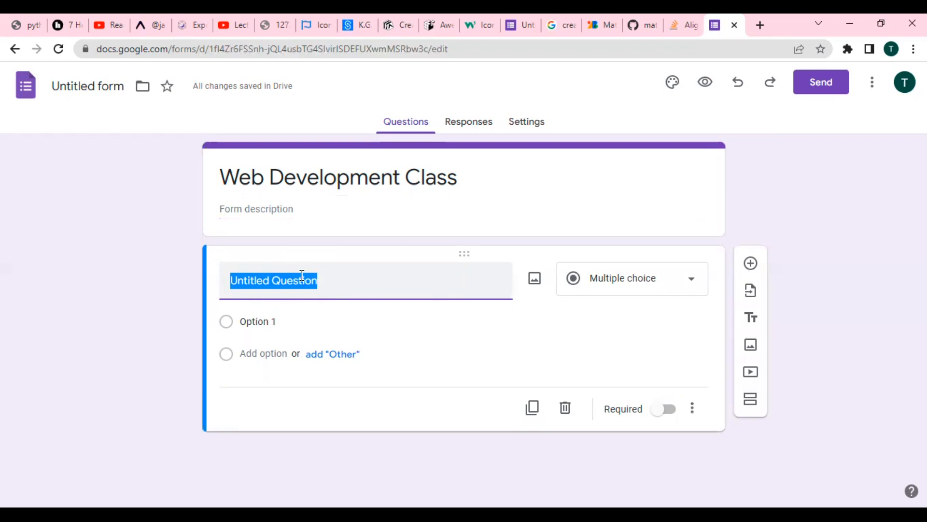
text(W)
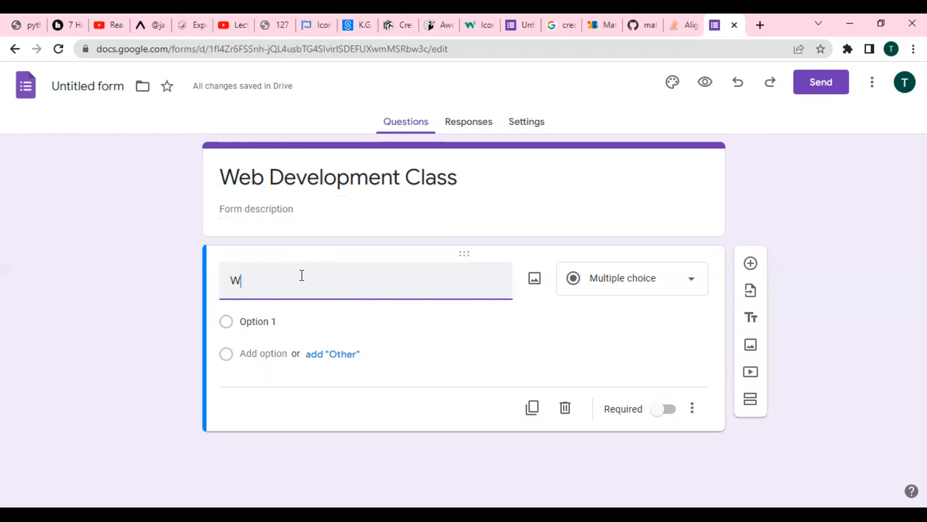
text(hat i)
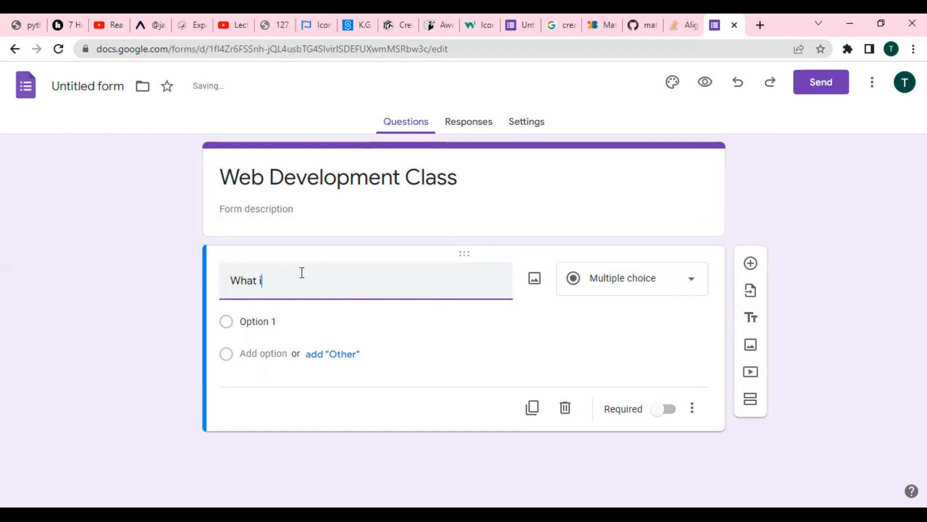
text(s your name?)
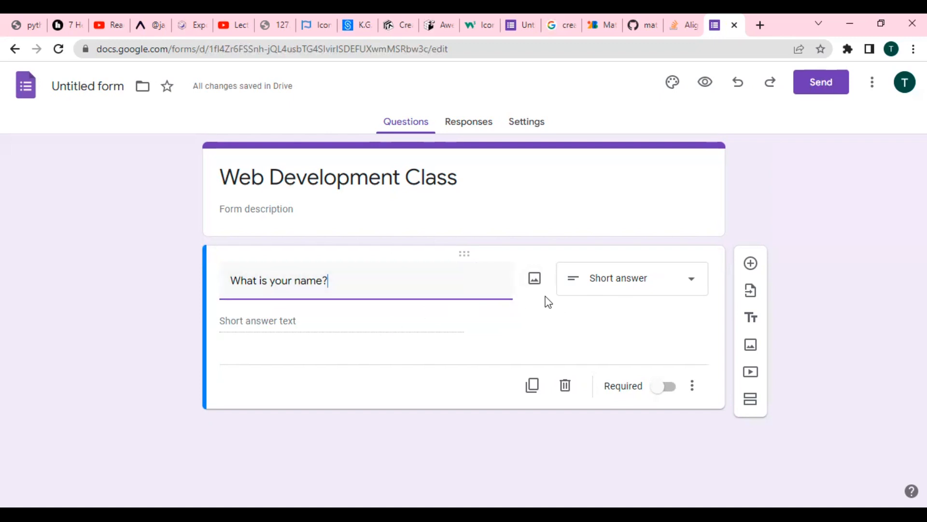
Look through the available answer types for the name question and change its type to Date
click(683, 286)
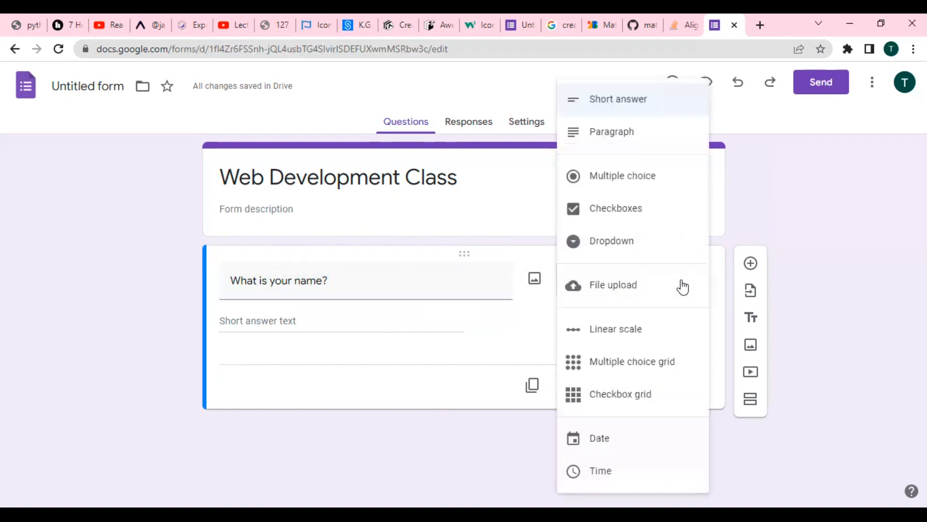
click(533, 328)
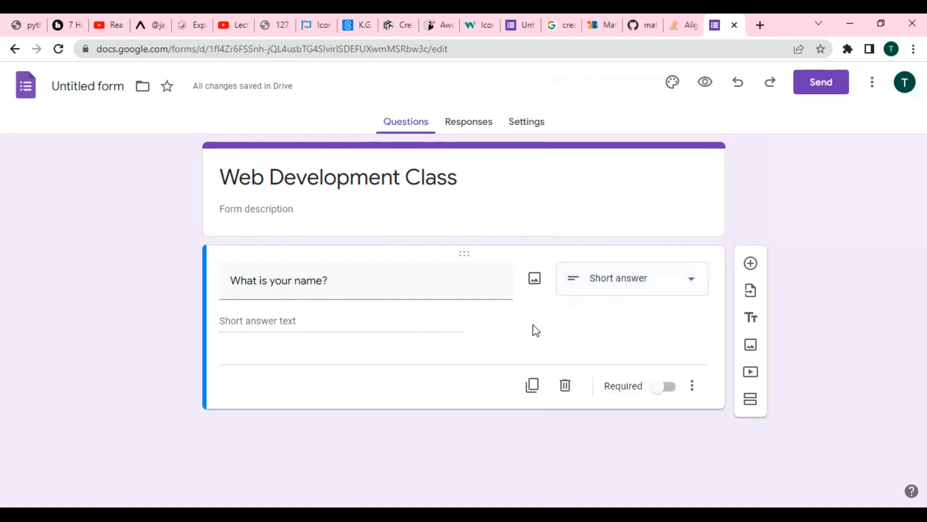
click(686, 288)
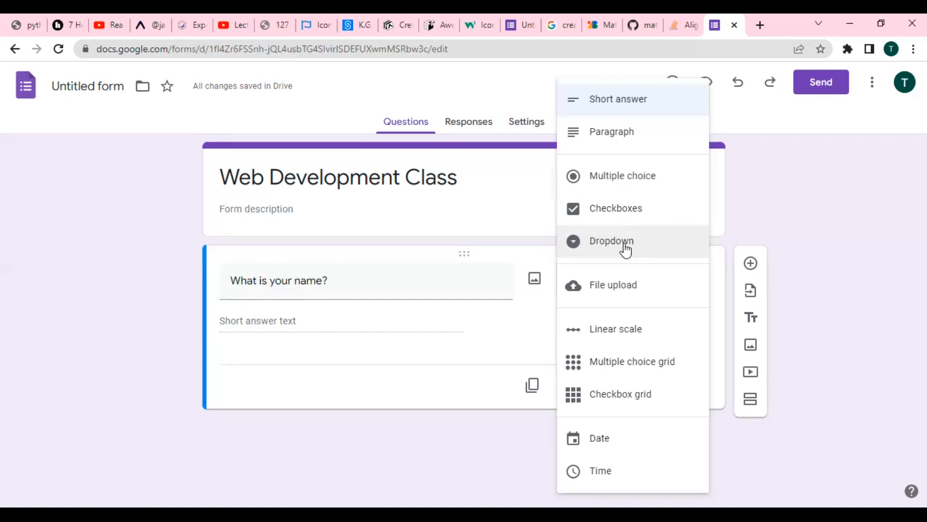
click(610, 440)
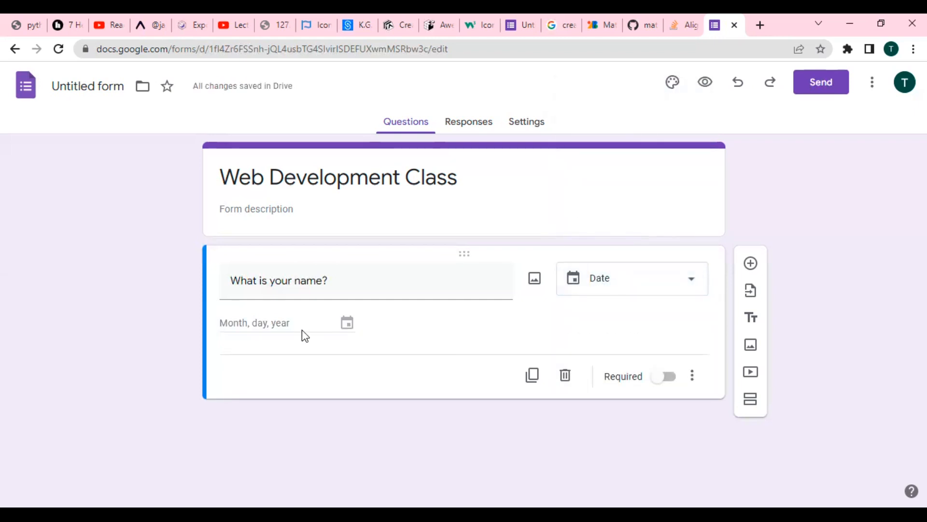
Reword the date question as "what is todays date"
triple_click(352, 276)
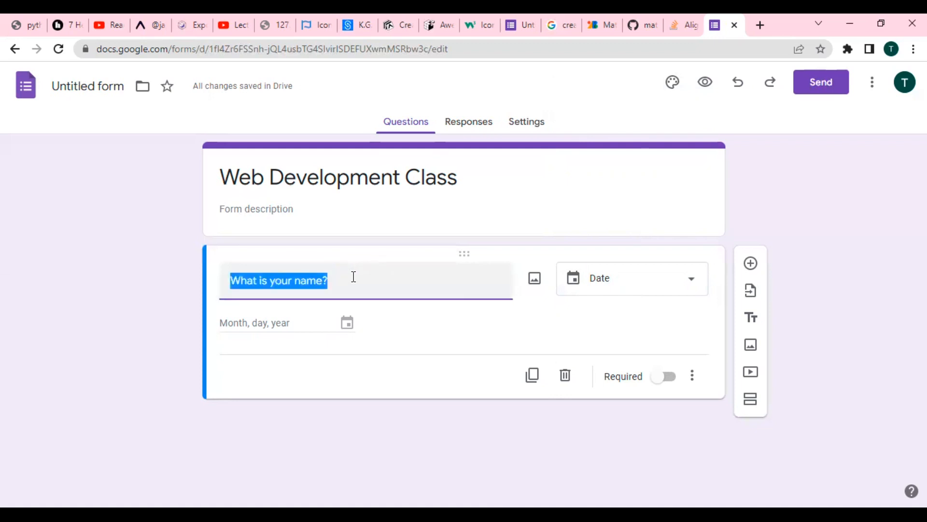
key(BackSpace)
text(what)
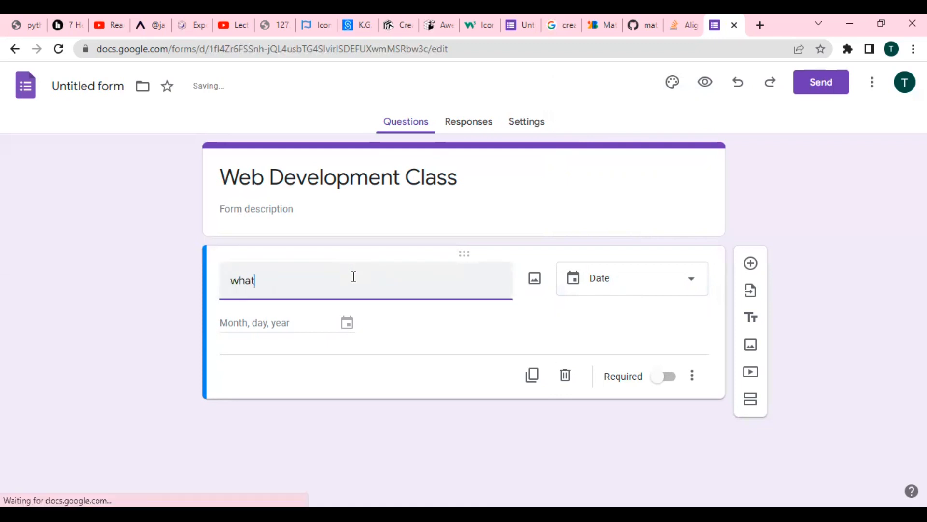
text( is )
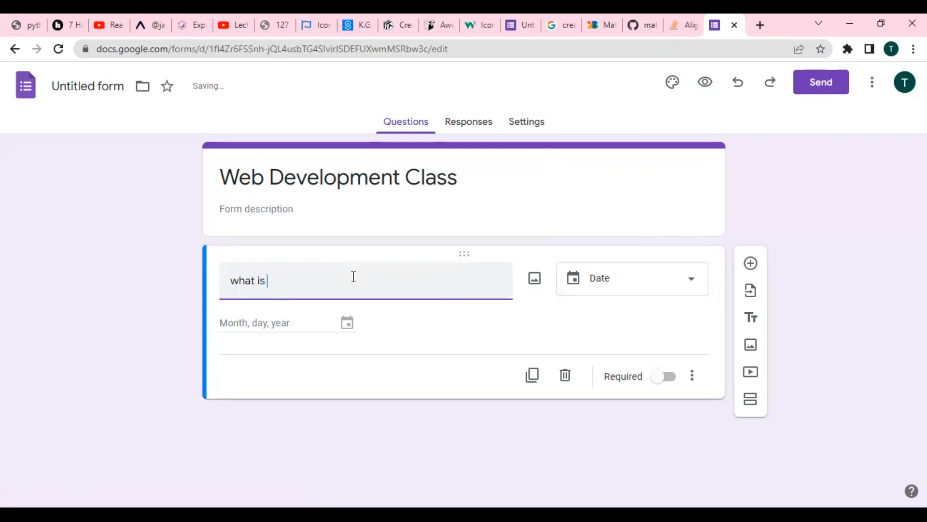
text(todays)
key(BackSpace)
key(BackSpace)
key(BackSpace)
key(BackSpace)
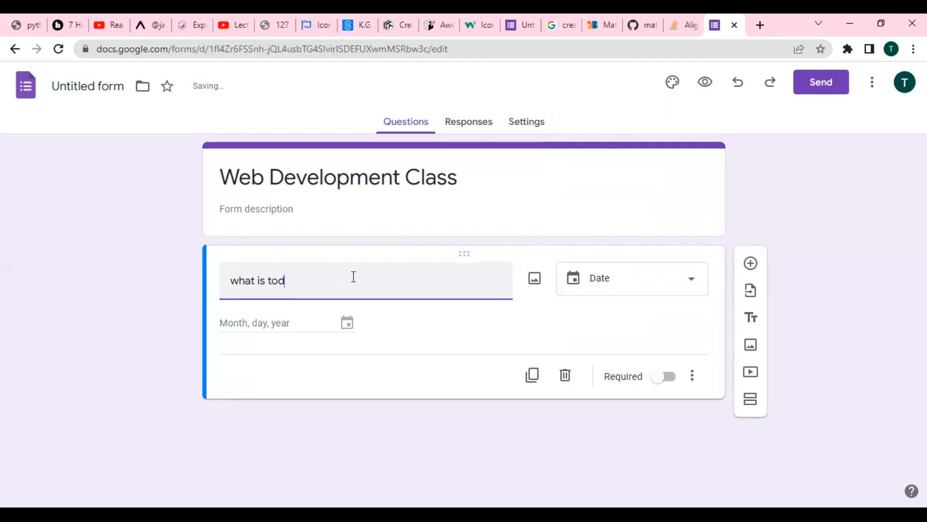
key(BackSpace)
text(days date)
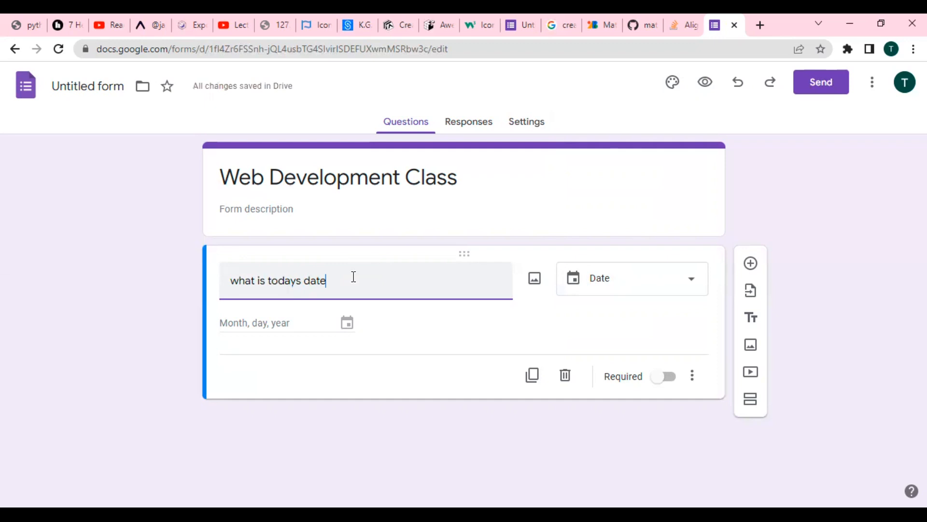
click(347, 321)
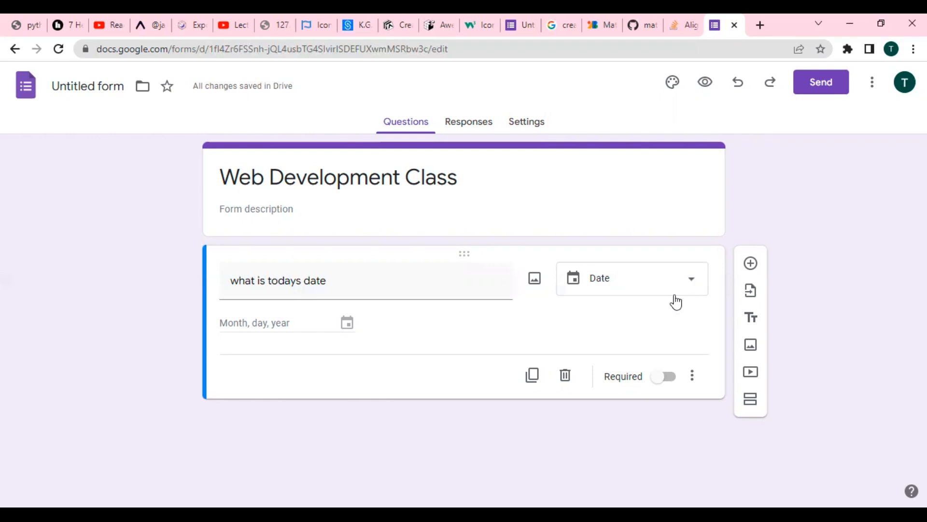
click(700, 286)
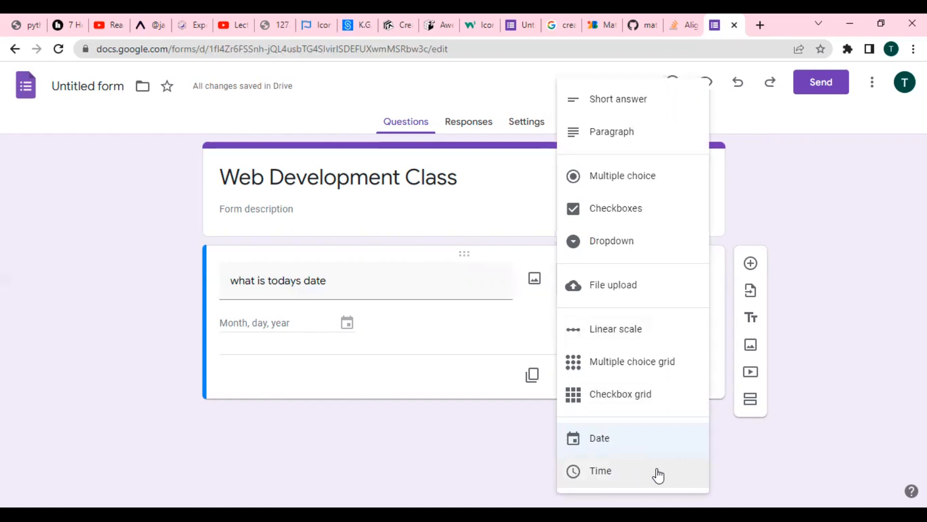
click(483, 321)
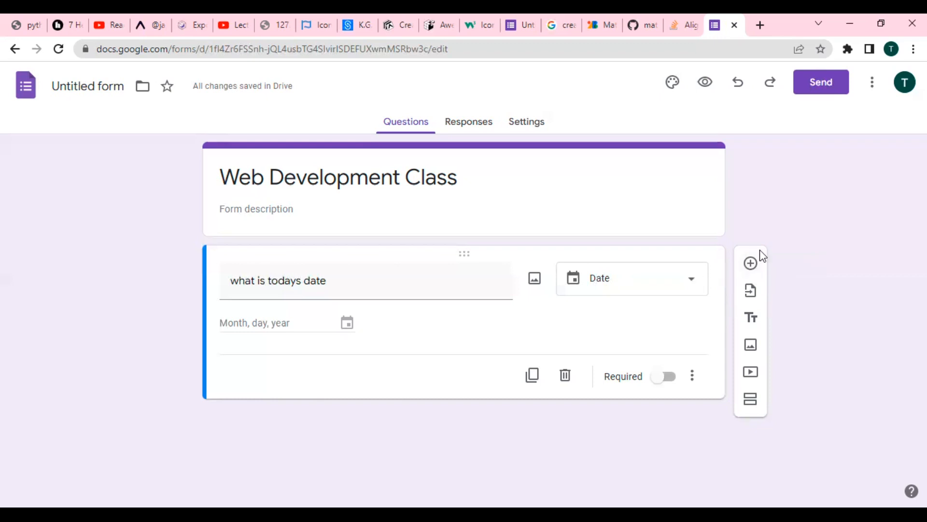
Add a second question to the form and change the first question's text to "What is your name?"
click(752, 266)
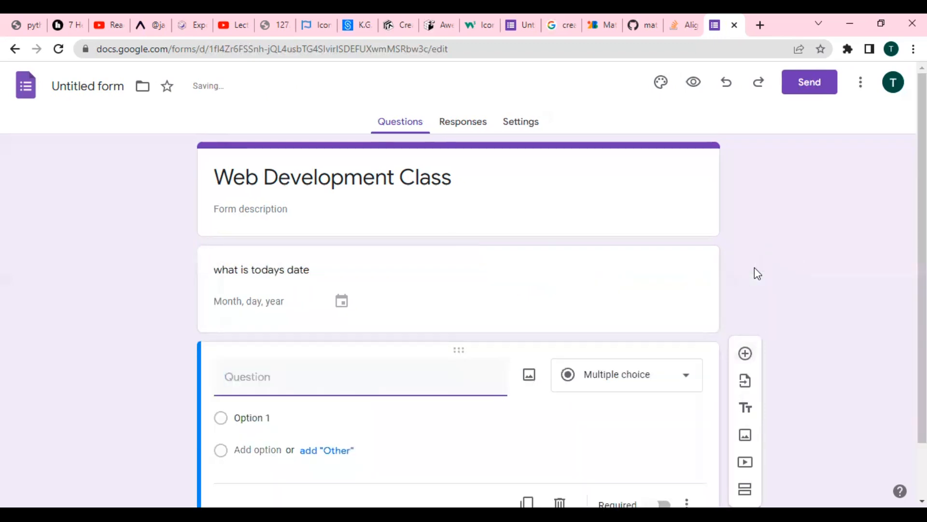
click(311, 271)
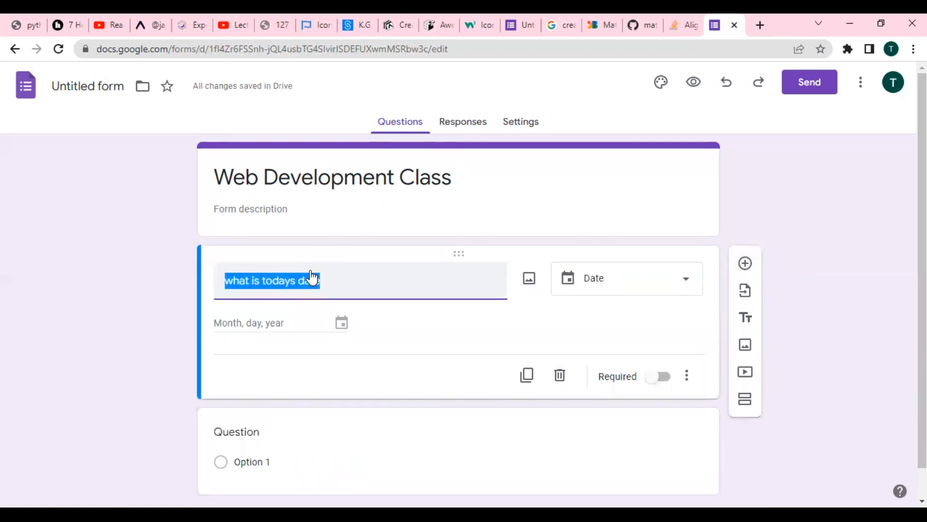
text(What )
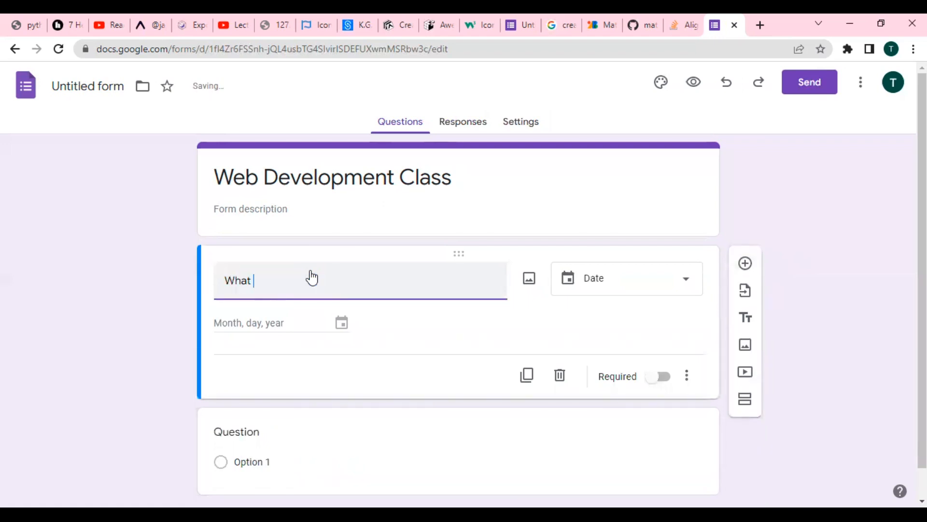
text(is your na)
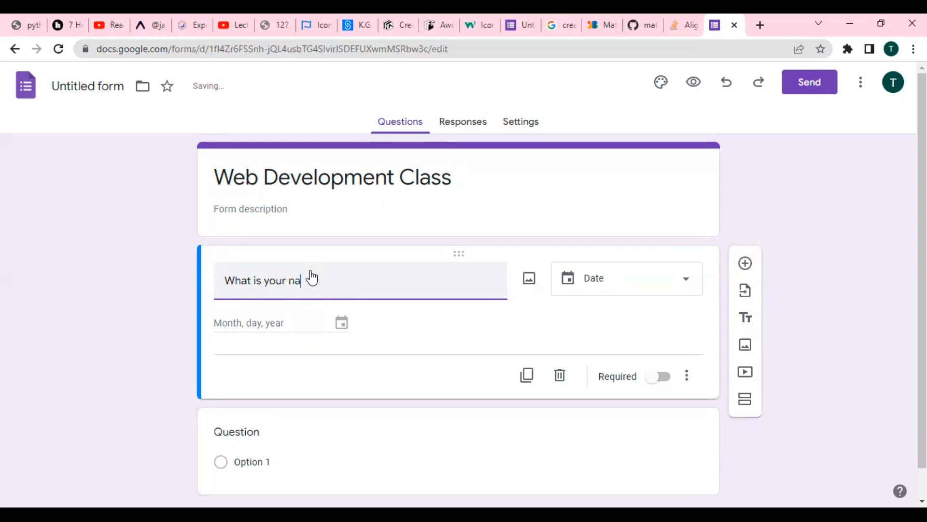
text(me?)
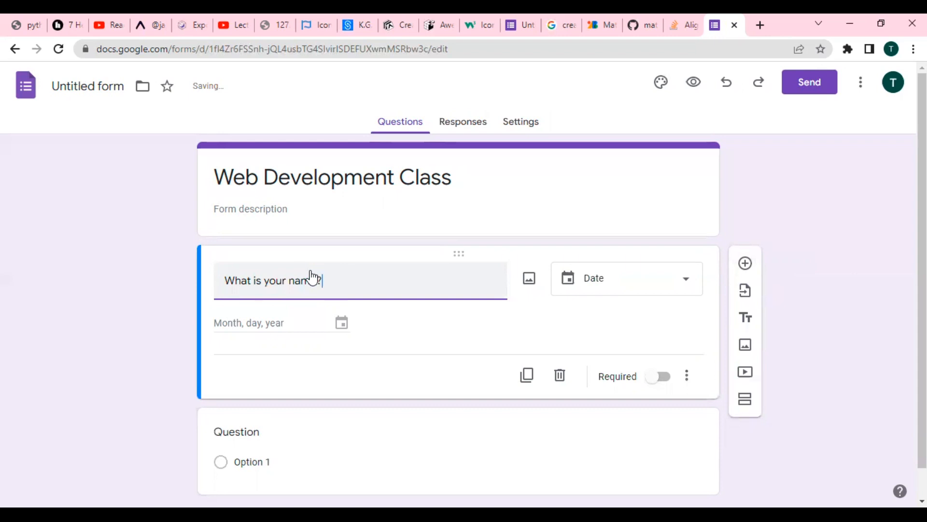
Change the answer type of the "What is your name?" question to Short answer
click(323, 455)
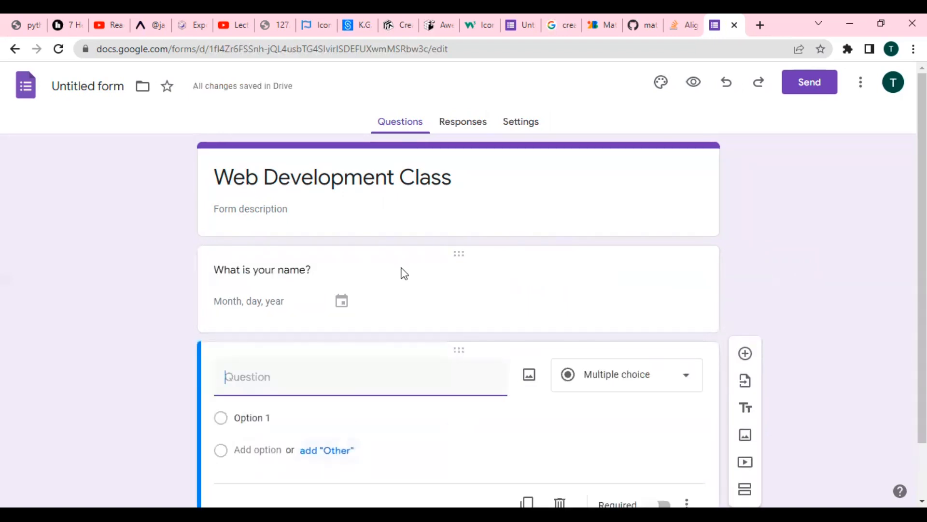
click(397, 284)
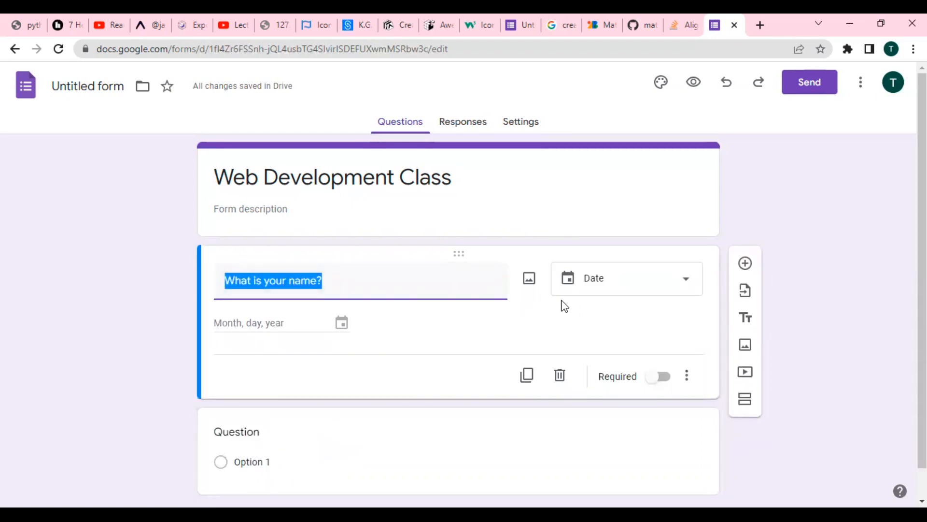
click(520, 310)
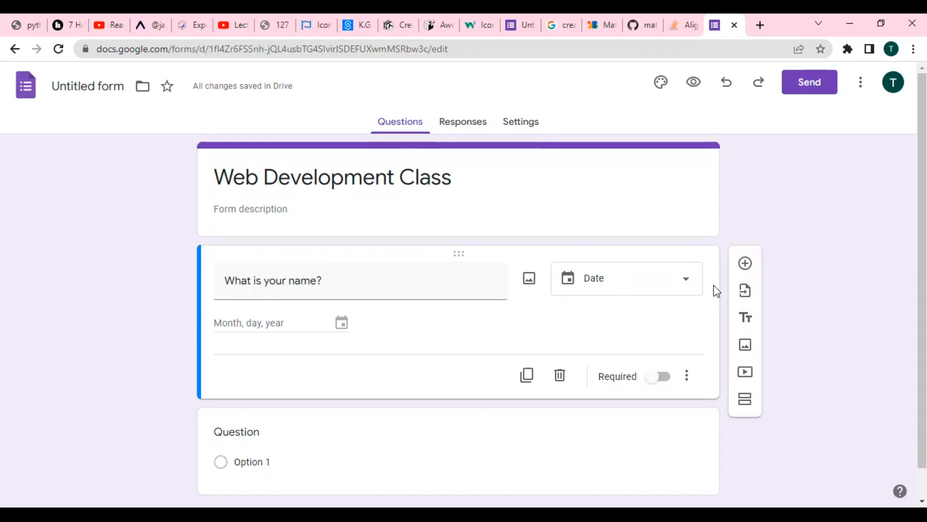
click(685, 281)
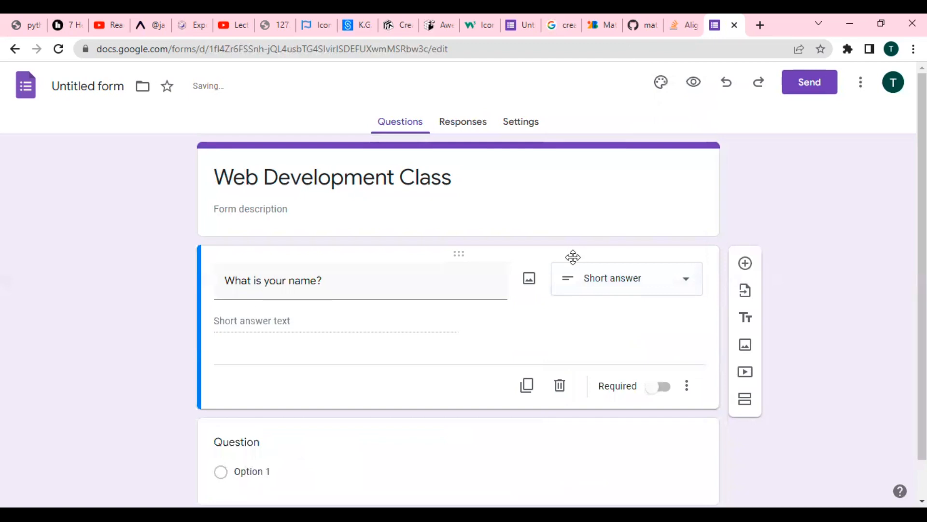
Enter "Will you come to our organized" as the text of the second question
click(394, 439)
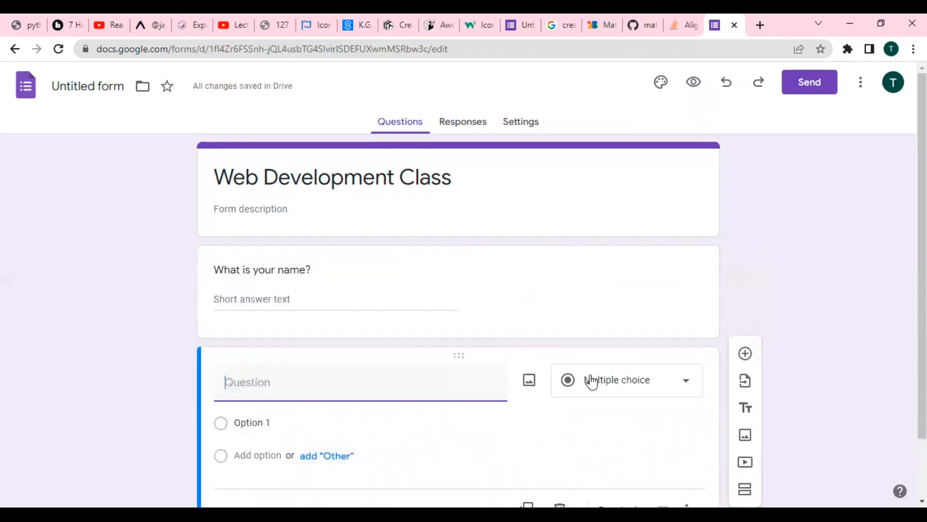
drag(922, 339, 922, 397)
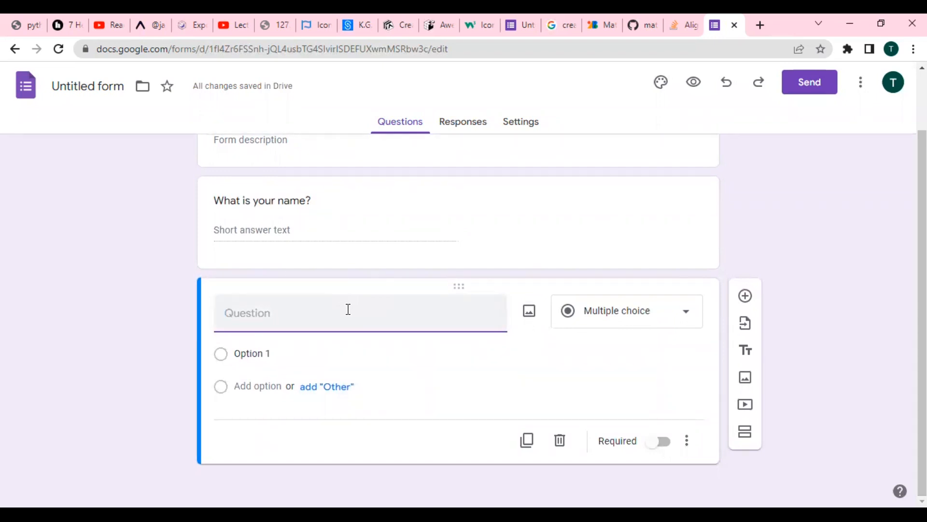
text(wiell)
key(BackSpace)
key(BackSpace)
key(BackSpace)
key(BackSpace)
key(BackSpace)
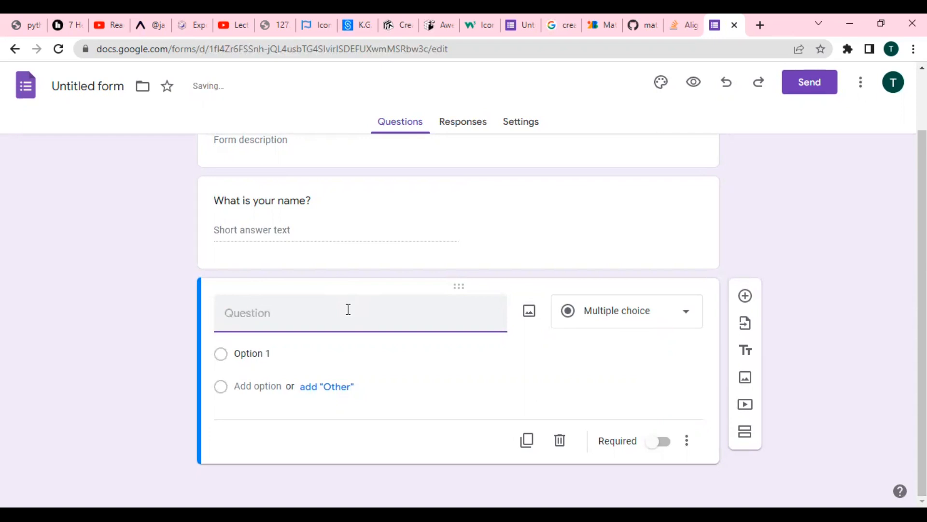
text(Will you come )
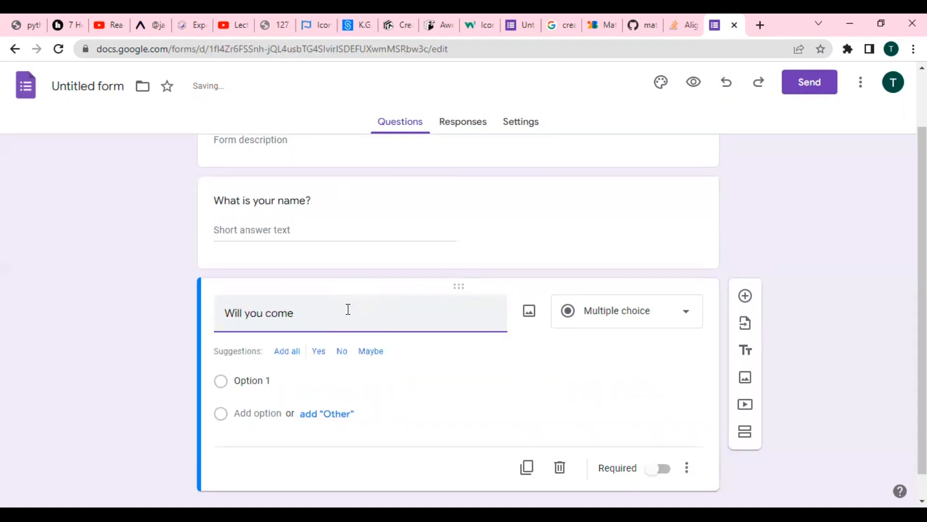
text(to our organized)
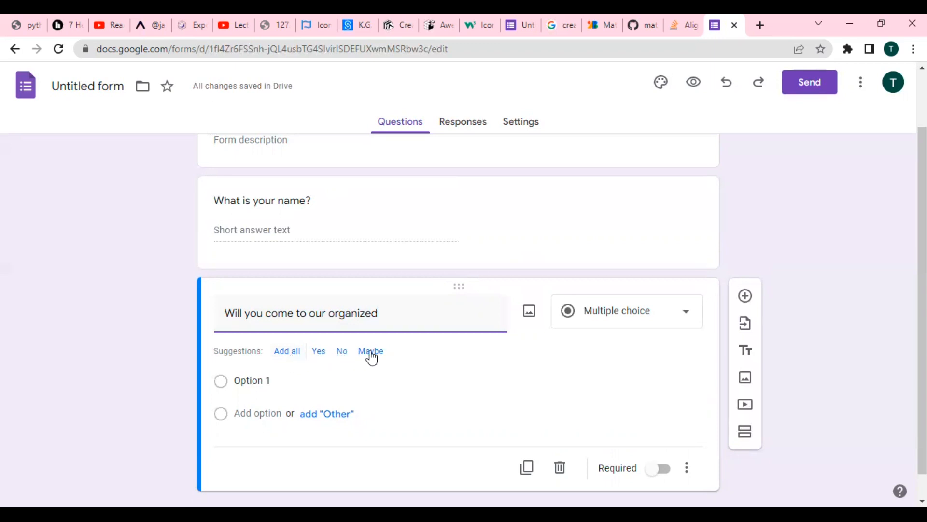
Look through the answer types available for the second question without changing its Multiple choice type
click(278, 382)
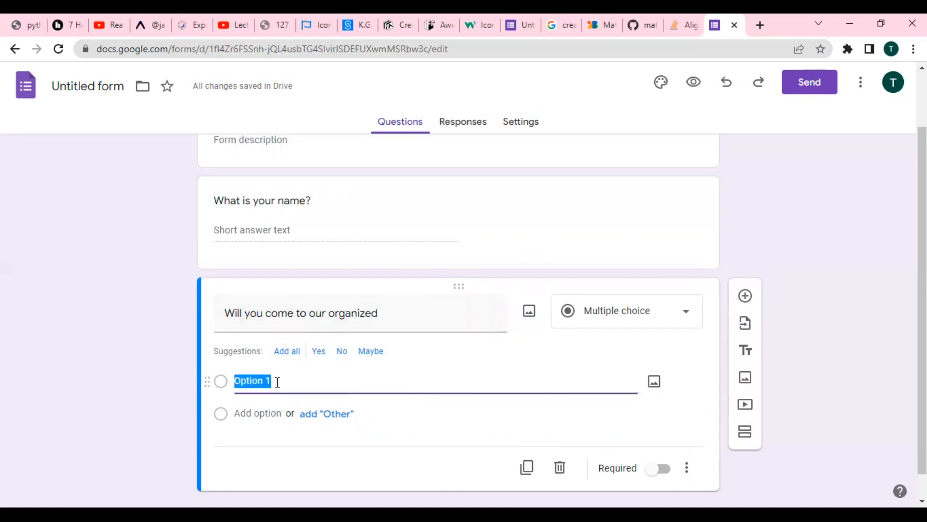
click(278, 382)
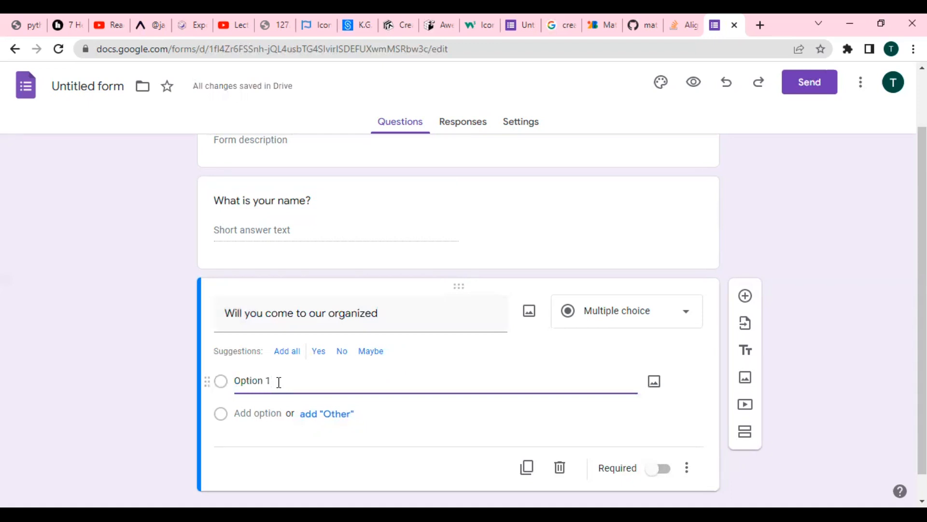
click(689, 319)
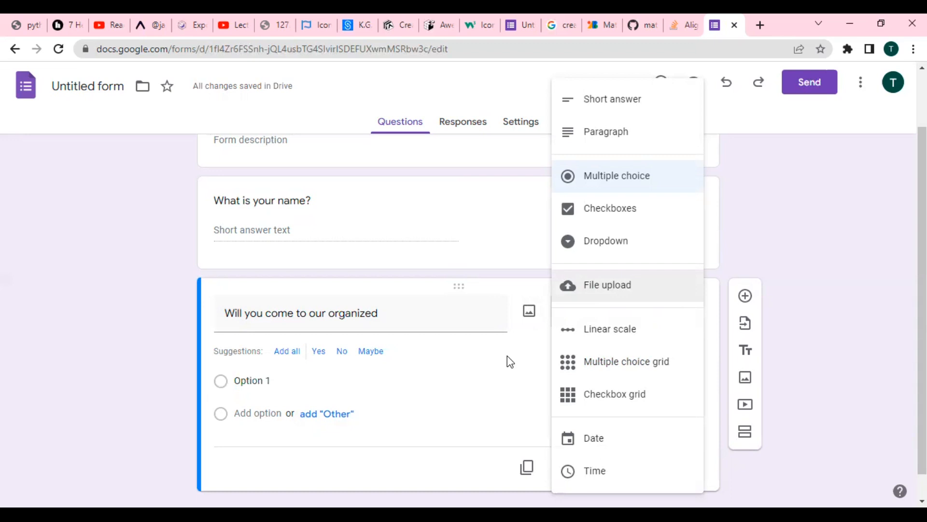
click(460, 374)
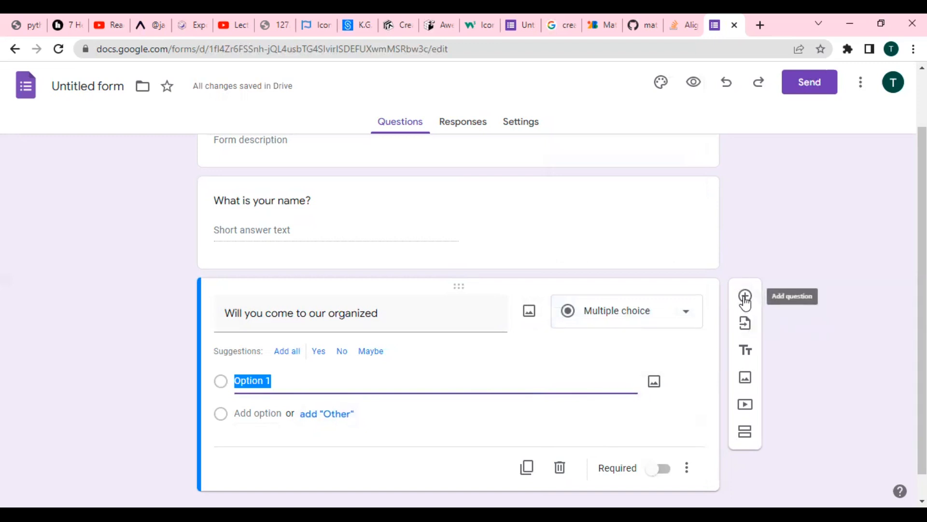
Browse the forms available for importing questions, highlight the light-blue Web Development Class form, and dismiss the picker without importing
scroll(921, 290, down, 1)
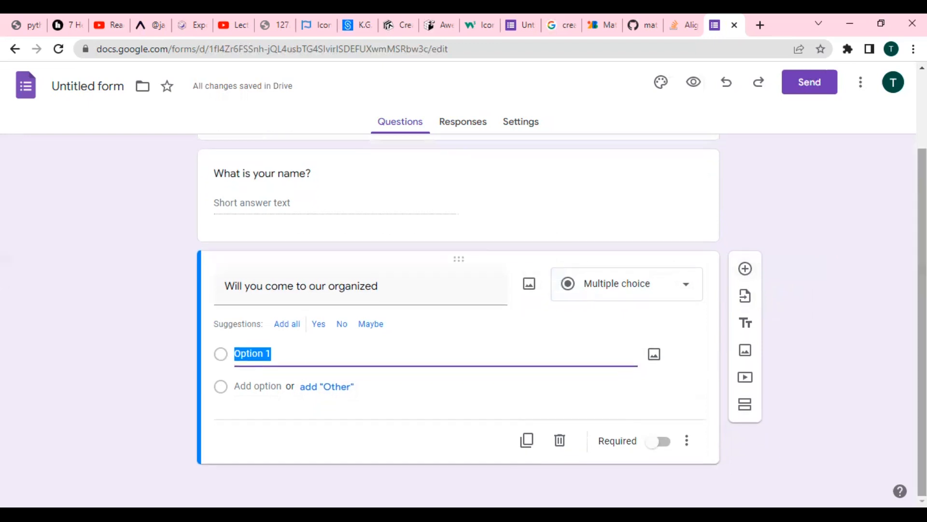
click(746, 297)
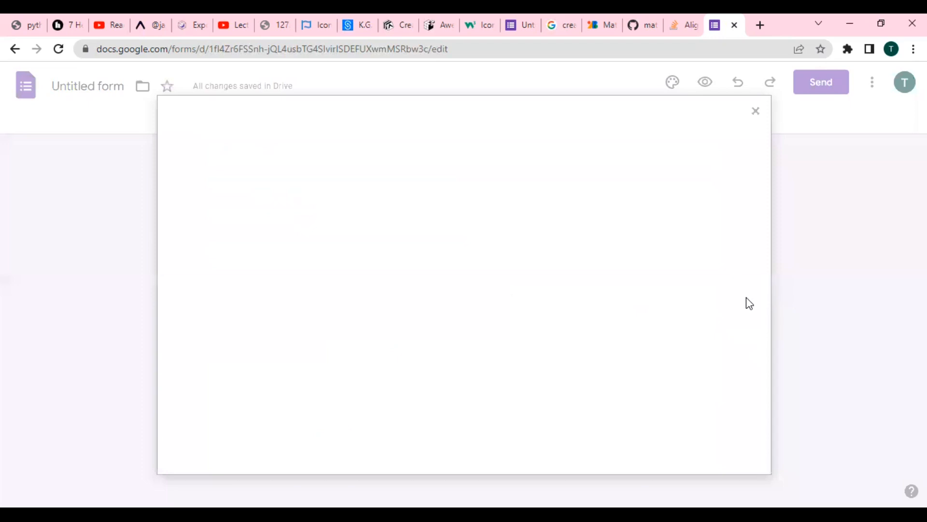
click(756, 112)
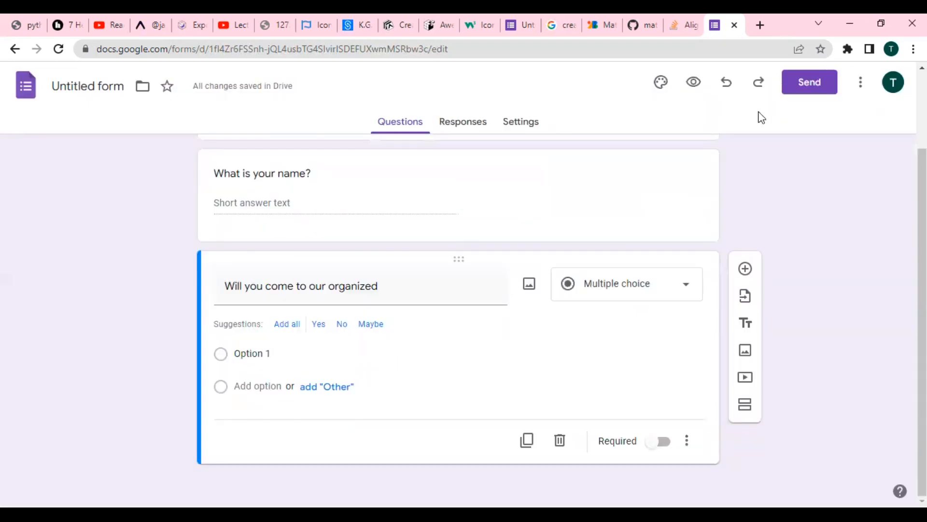
click(739, 305)
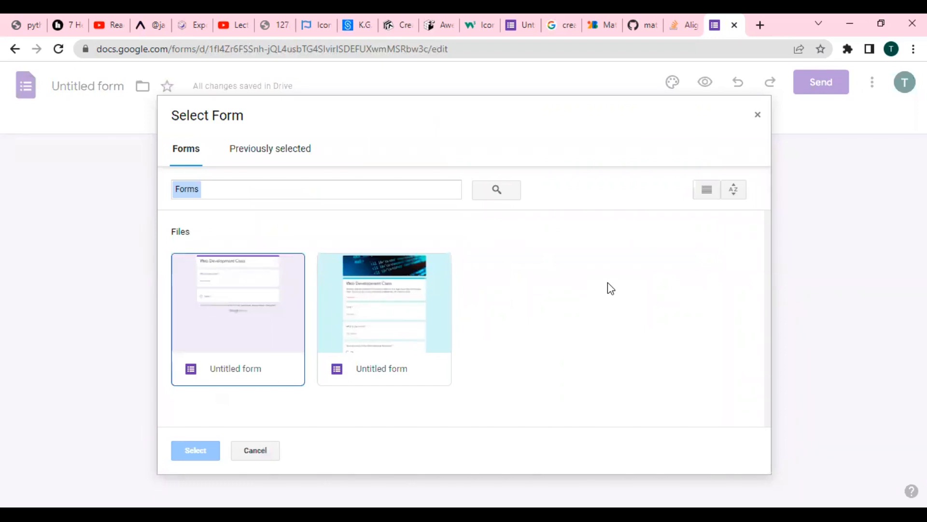
click(389, 304)
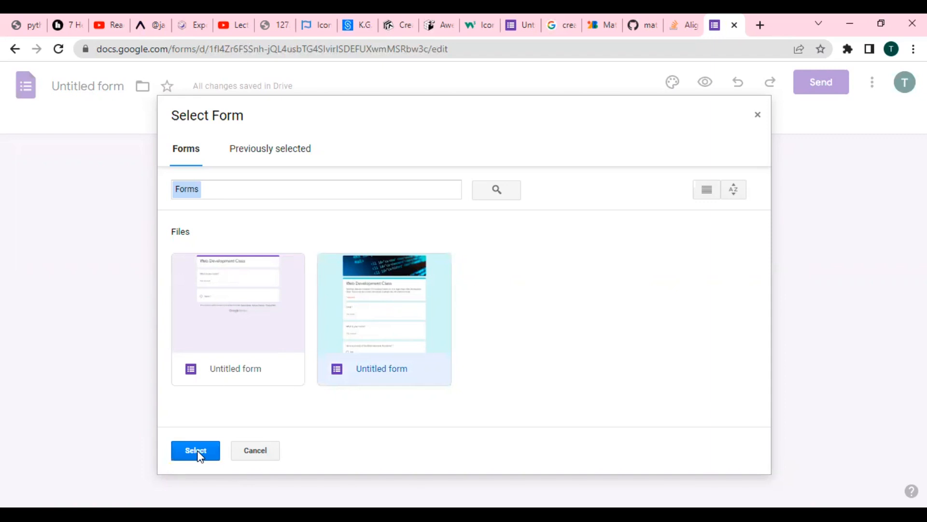
click(759, 116)
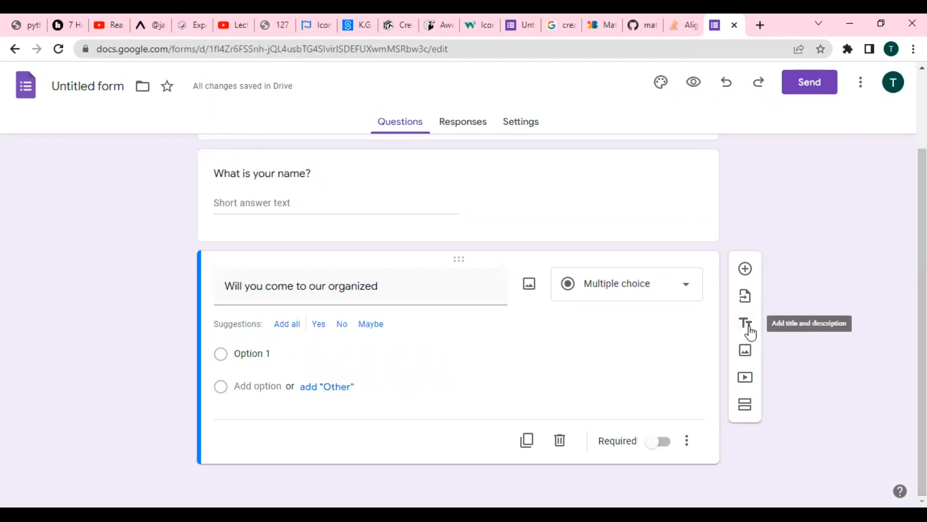
Add a new section after the "Will you come to our organized" question and place the cursor in the section's title
mouse_move(922, 314)
mouse_down()
mouse_move(922, 240)
mouse_move(922, 311)
mouse_up()
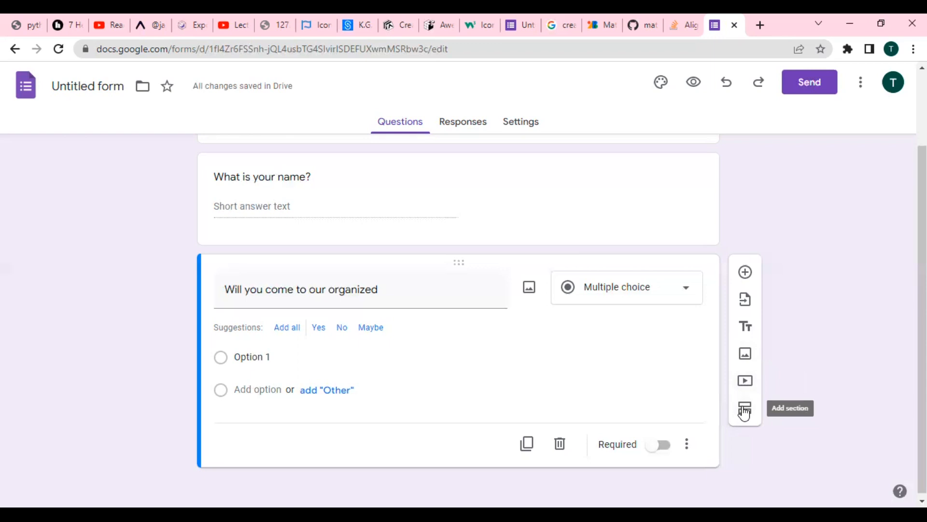
drag(922, 348, 922, 273)
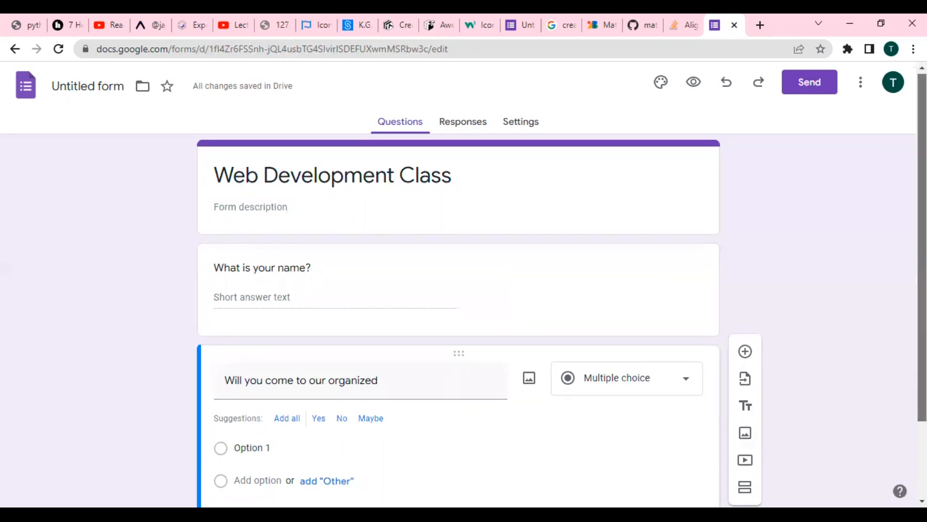
scroll(458, 314, down, 2)
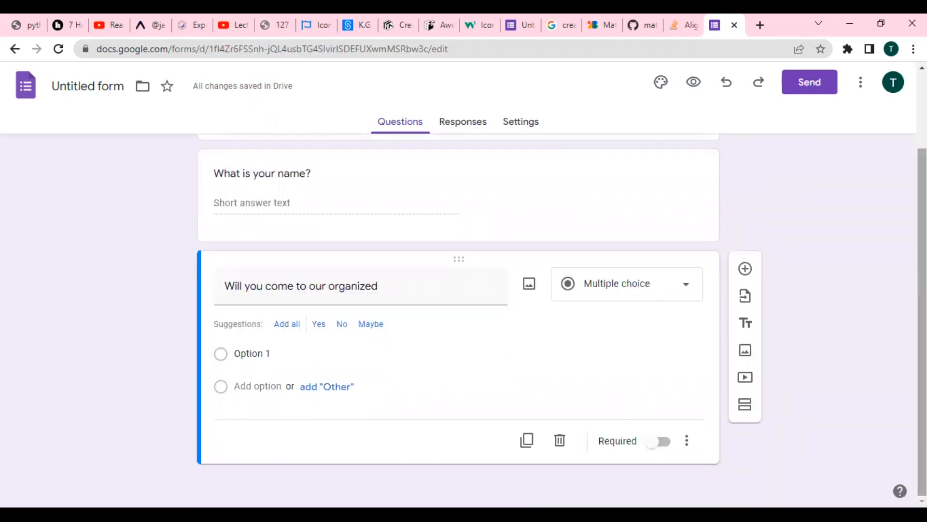
click(746, 404)
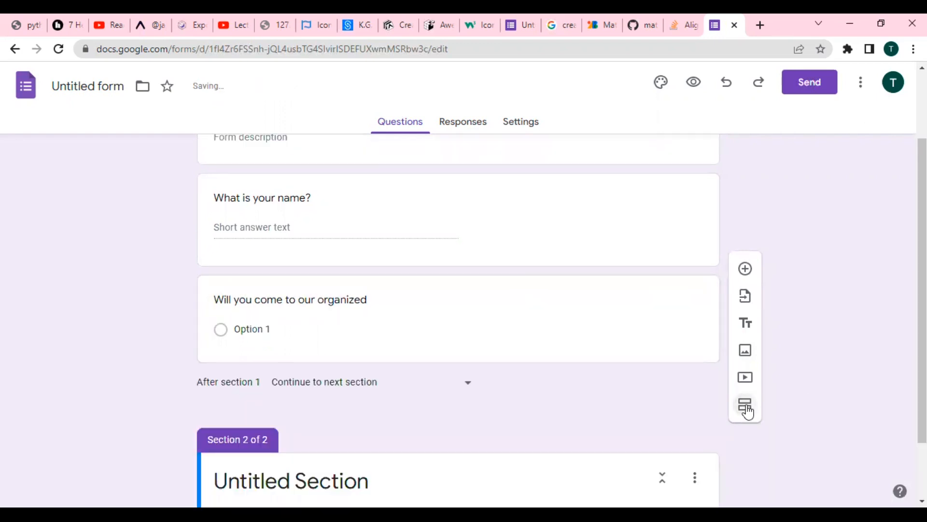
scroll(457, 319, up, 2)
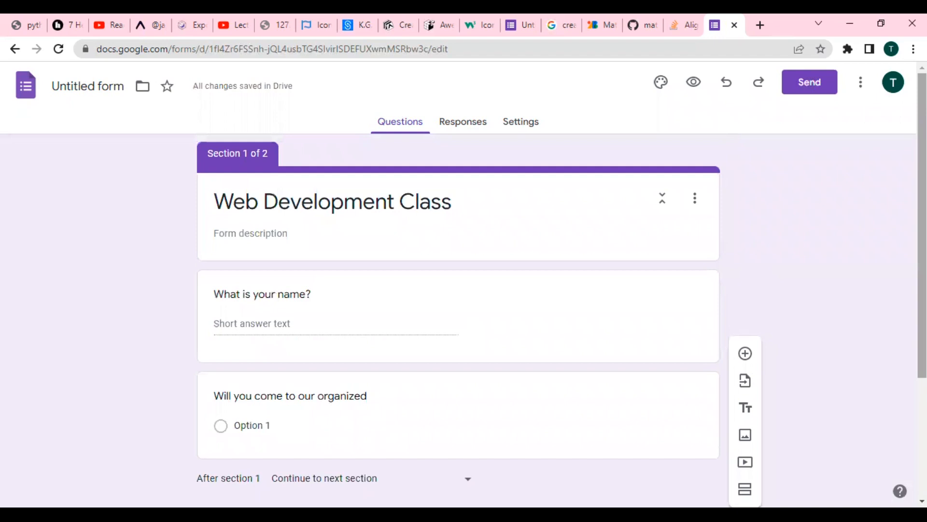
scroll(762, 433, down, 4)
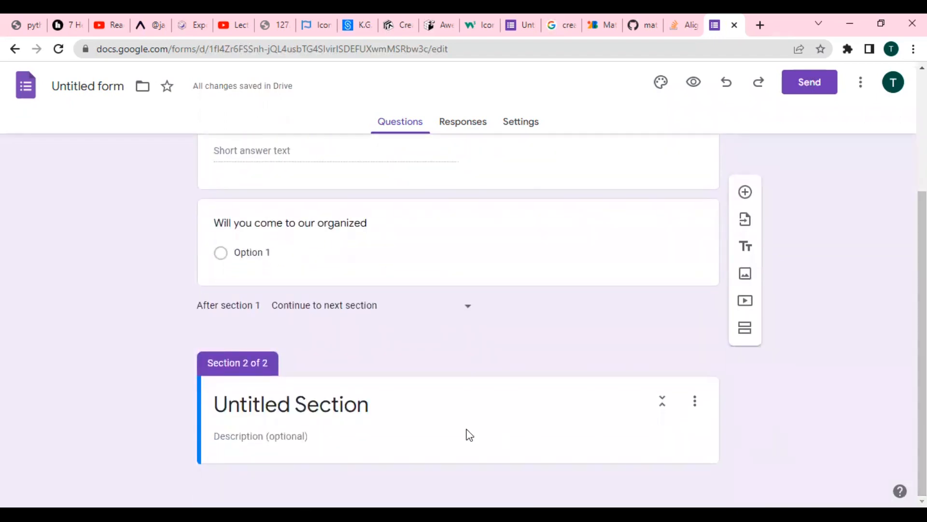
click(369, 434)
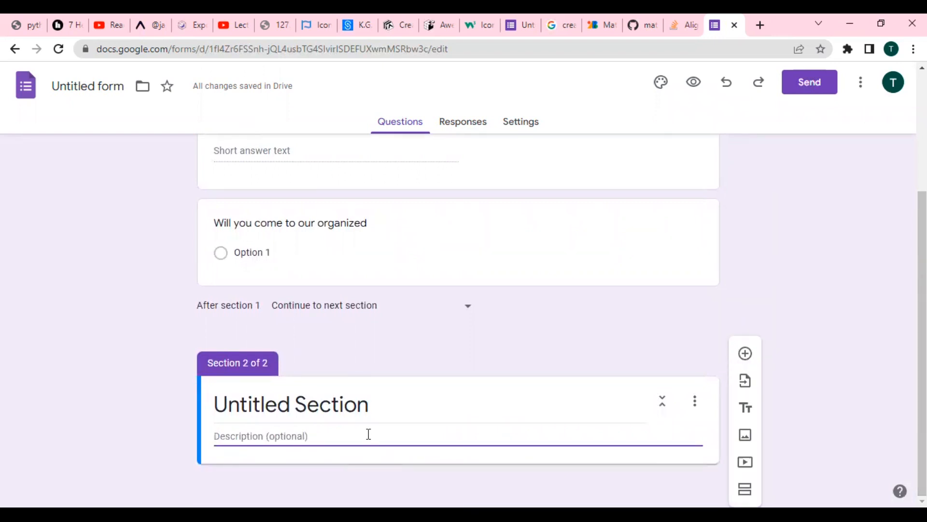
click(384, 412)
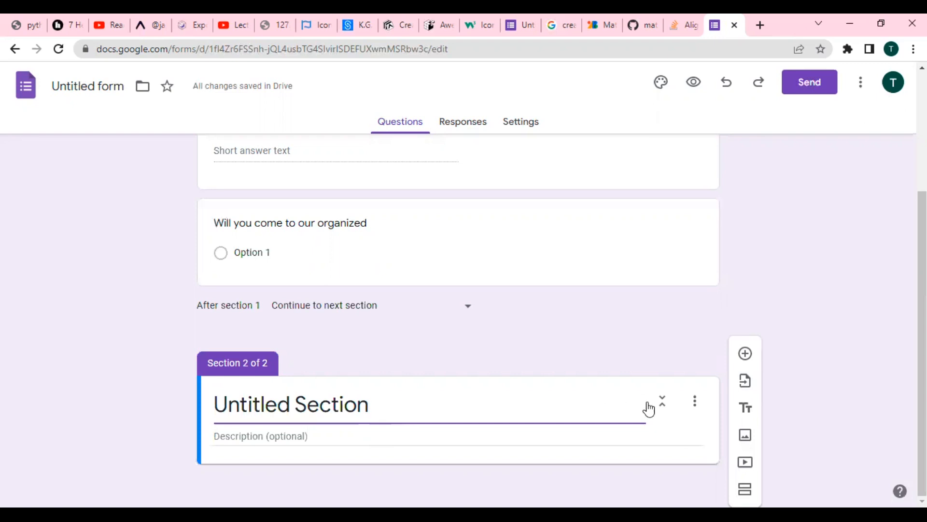
Preview the form as a respondent, advance to its second section, and close the preview
scroll(457, 319, up, 1)
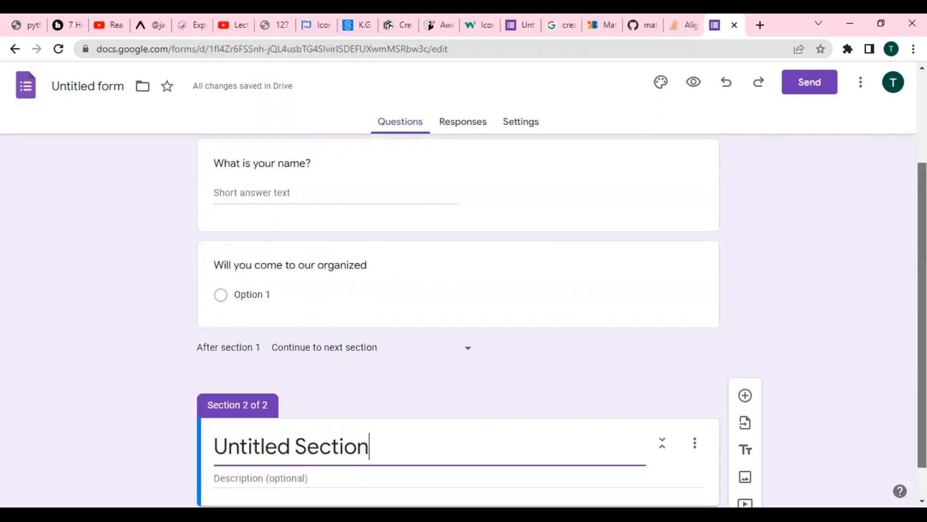
scroll(458, 319, up, 3)
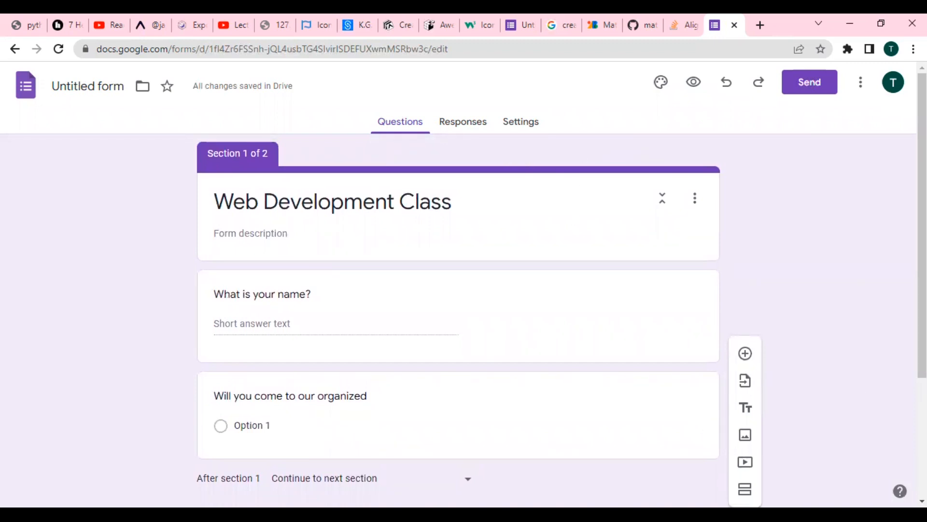
scroll(898, 290, down, 1)
scroll(898, 290, up, 1)
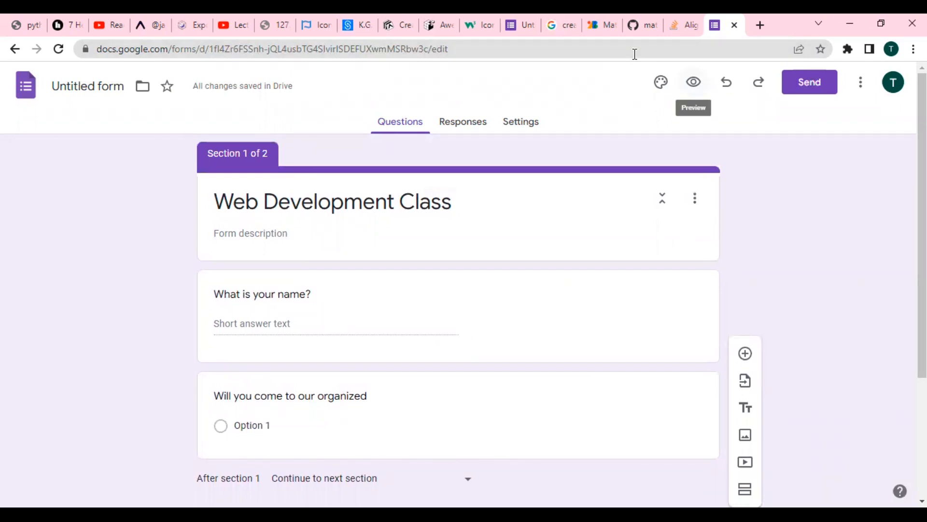
click(694, 82)
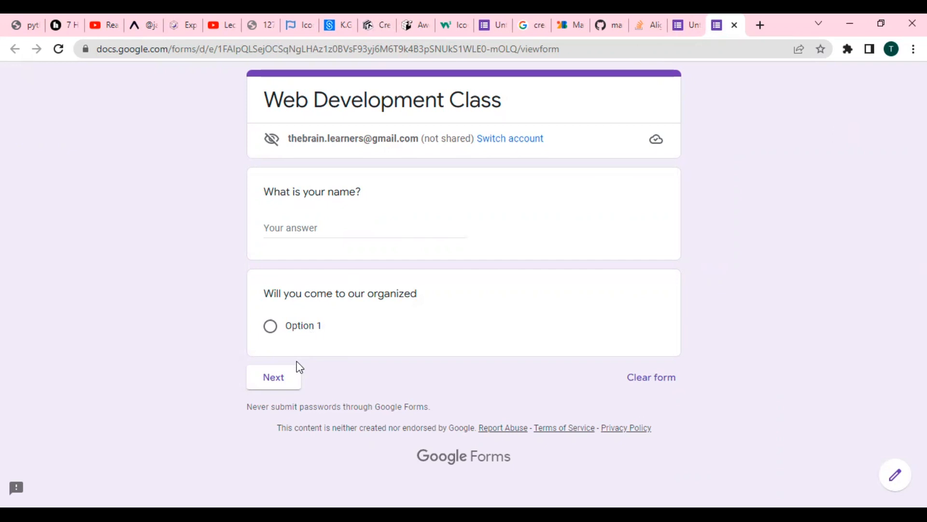
click(280, 382)
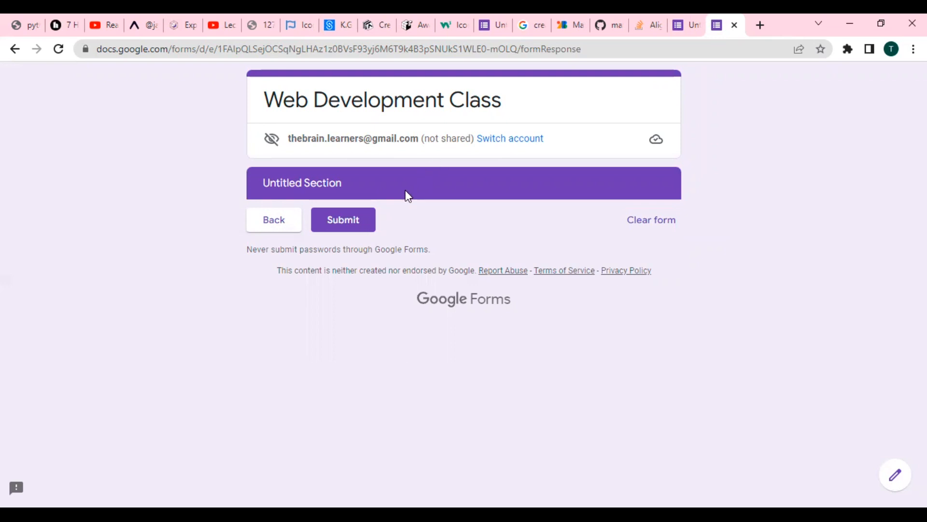
click(735, 25)
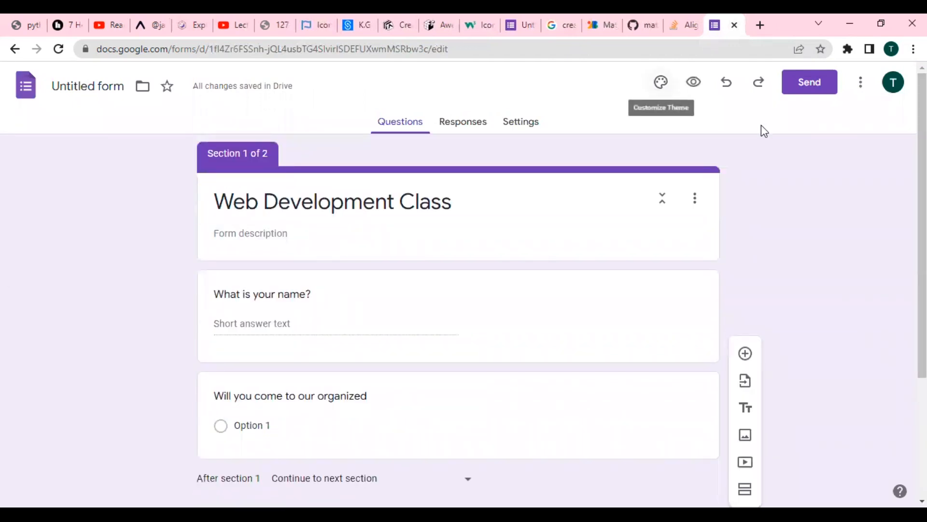
Open the theme customization and browse the preset header image categories from Work and School through Sports and games
key(Return)
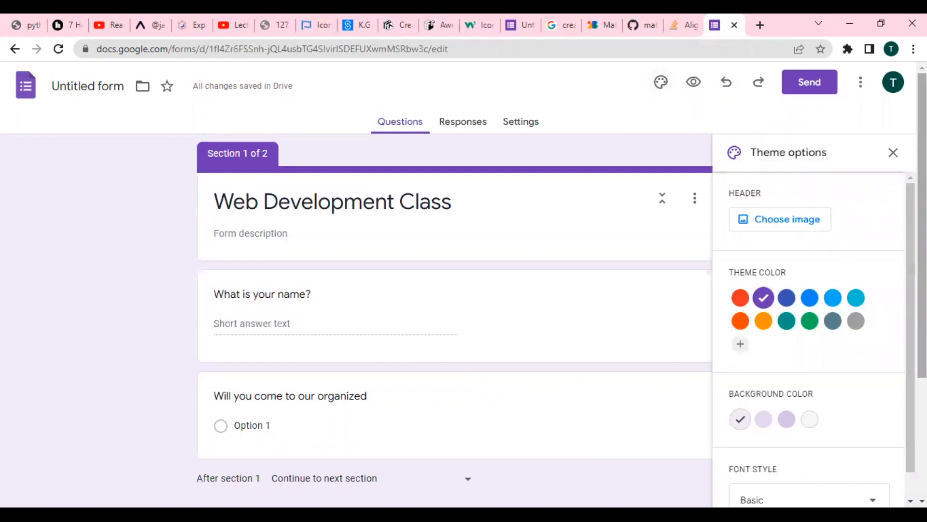
click(801, 222)
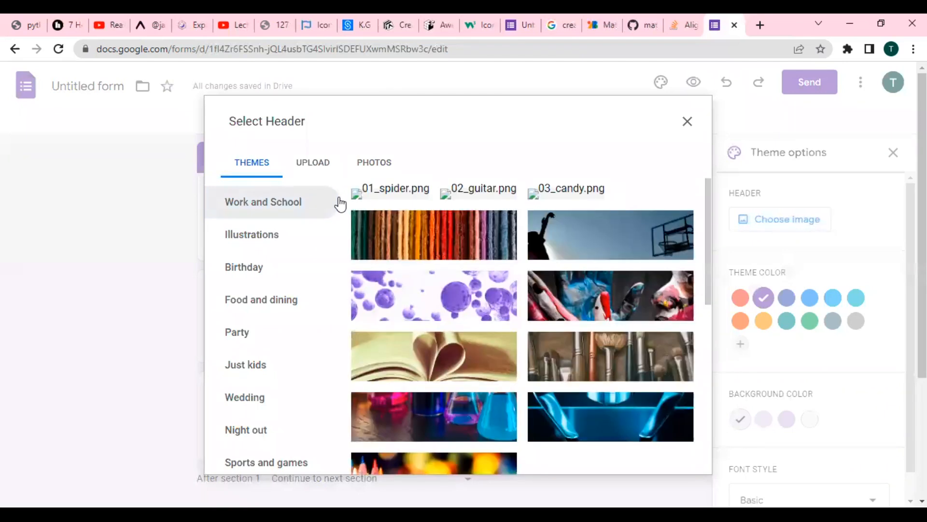
click(338, 203)
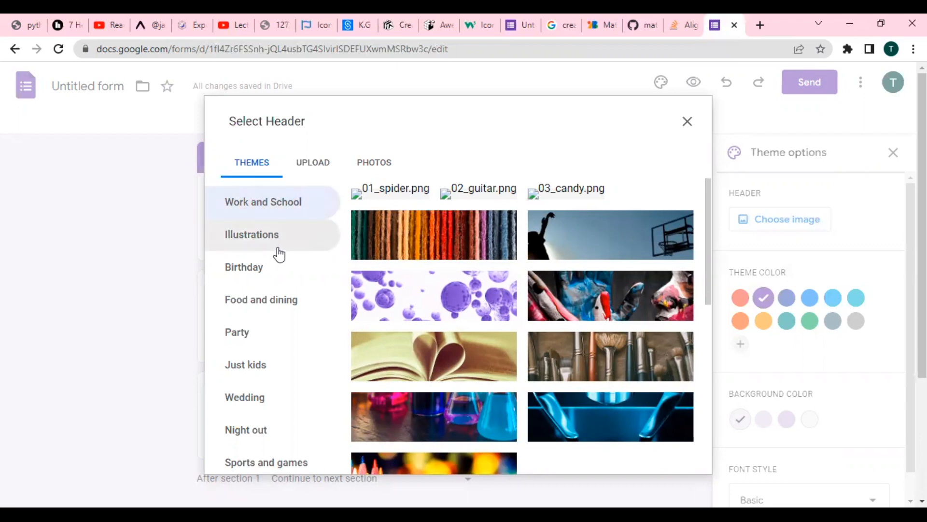
click(278, 252)
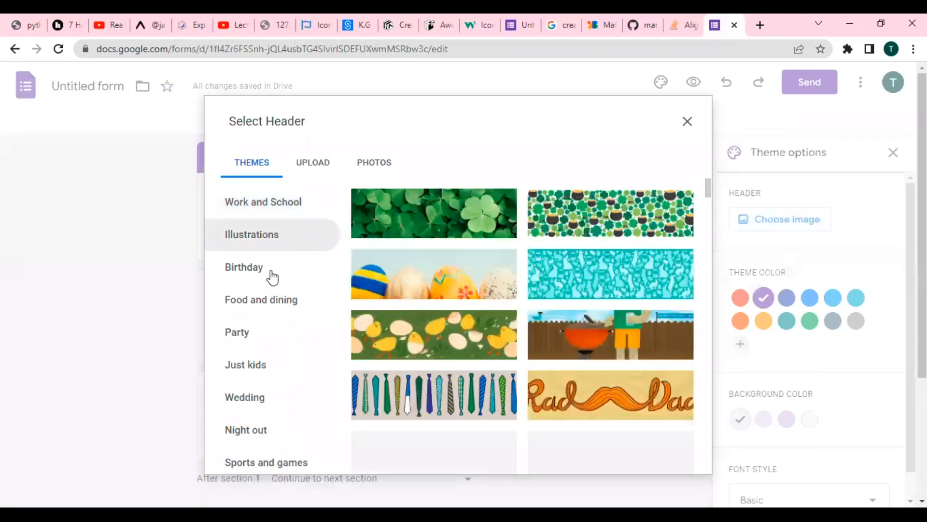
click(268, 296)
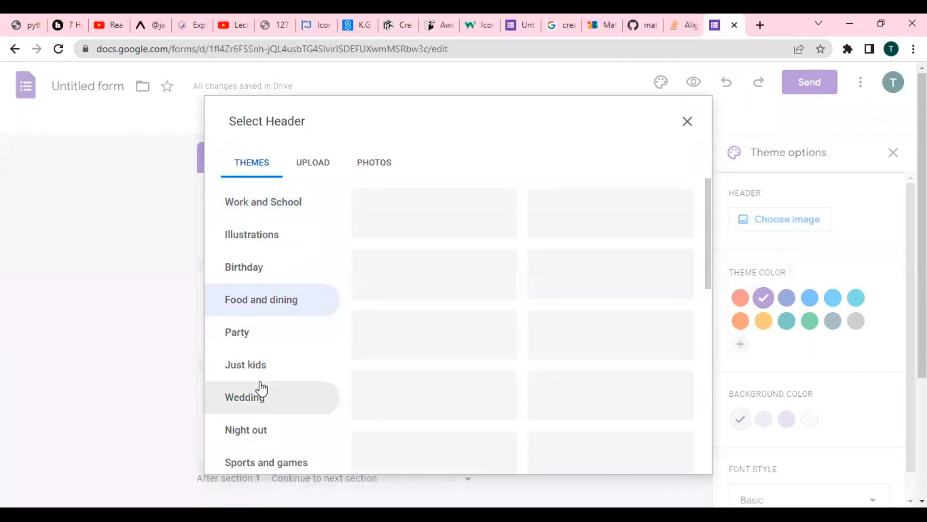
click(261, 389)
click(263, 437)
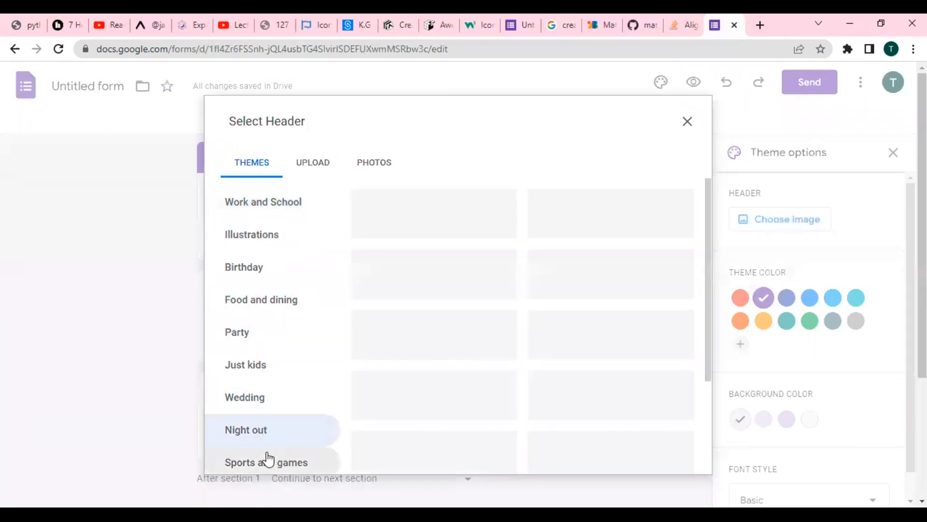
click(265, 459)
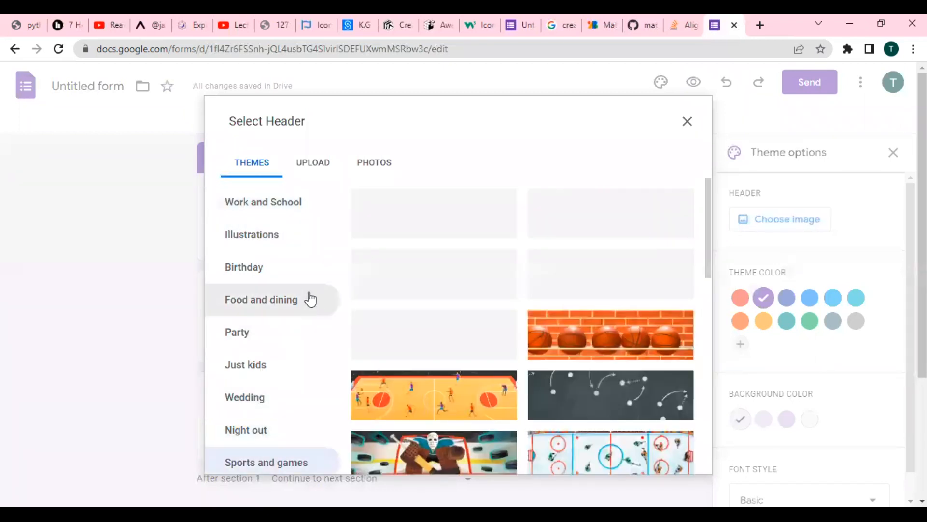
Look at the upload and photo sources for the header image, browsing the Desktop folder and cancelling the file selection
click(322, 169)
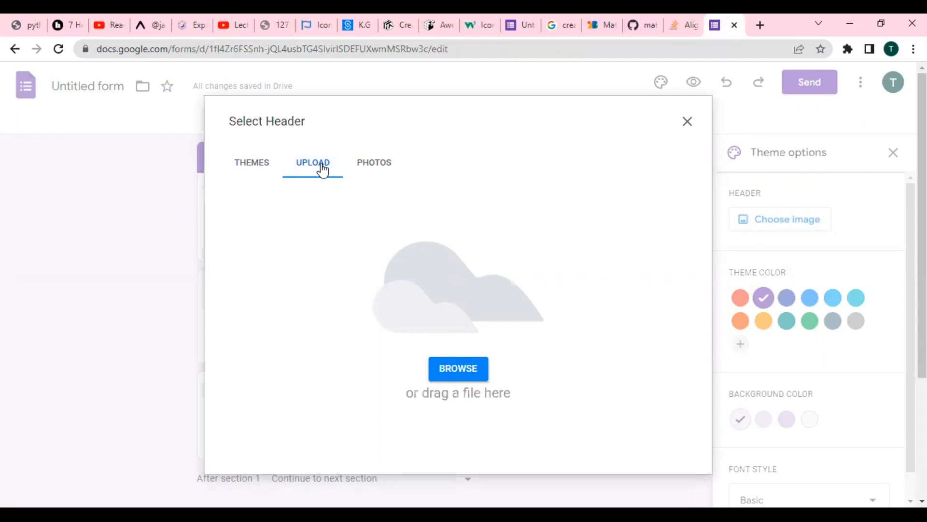
click(306, 172)
click(470, 373)
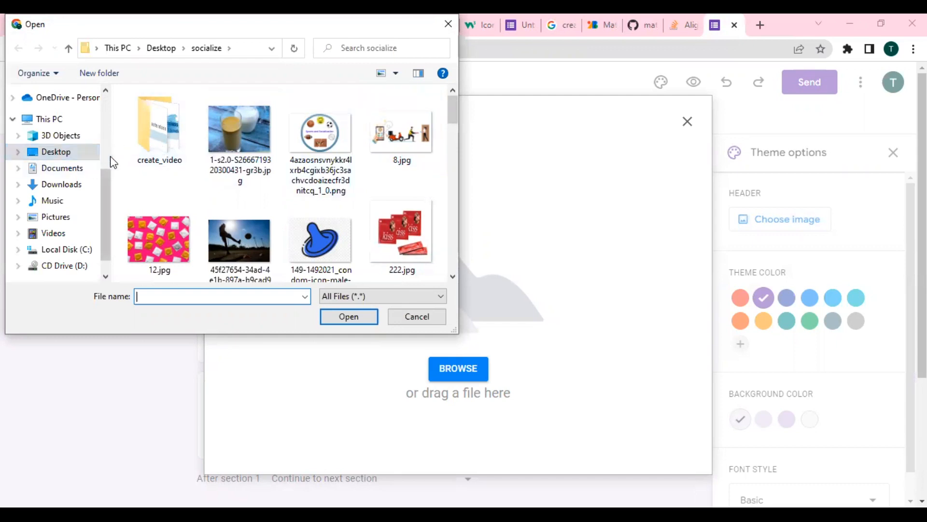
drag(453, 188, 453, 192)
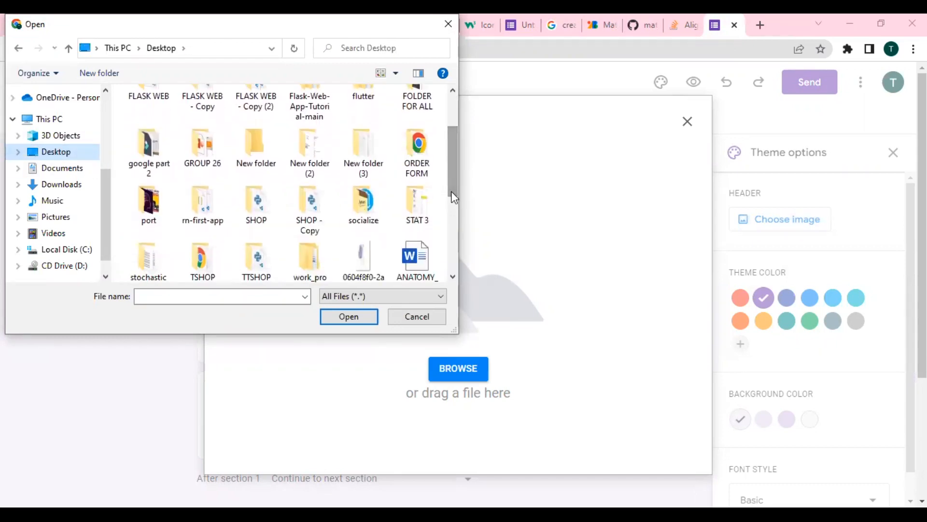
click(447, 33)
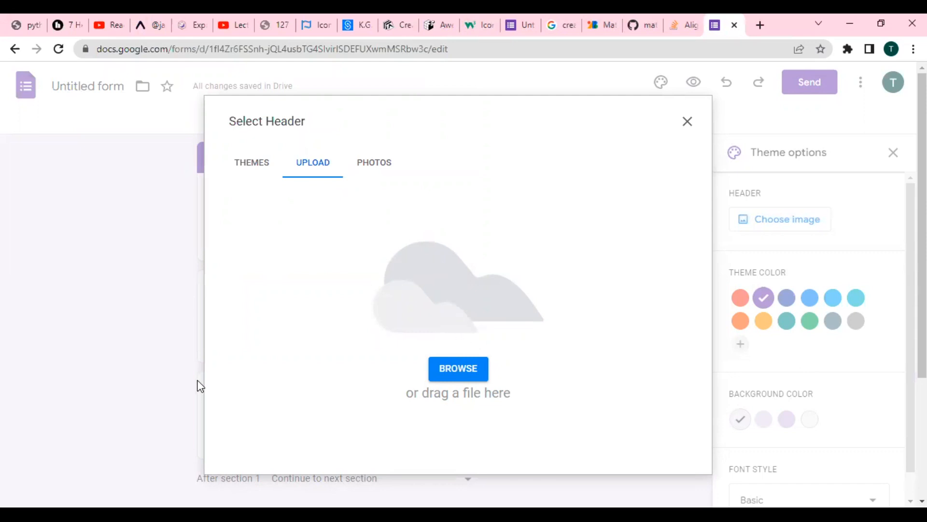
click(372, 164)
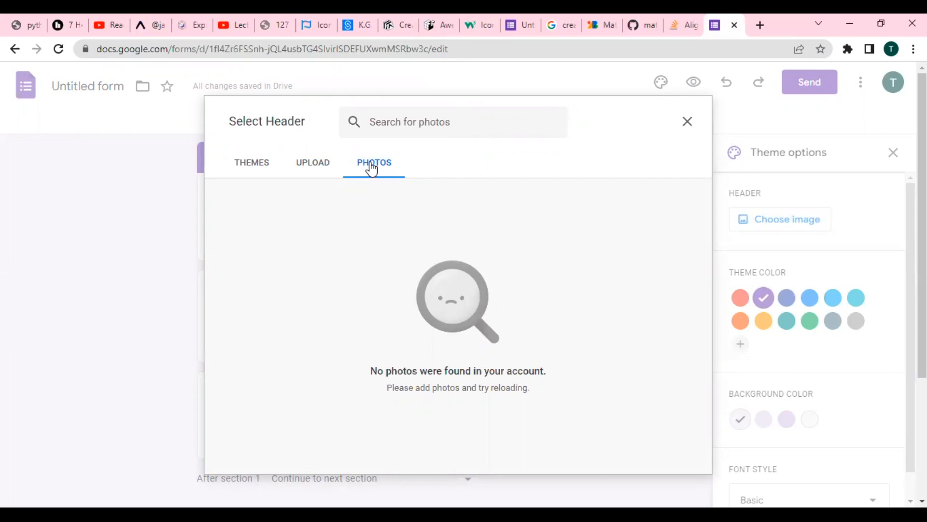
Look through the Work and School header images and close the header picker without inserting one
click(248, 167)
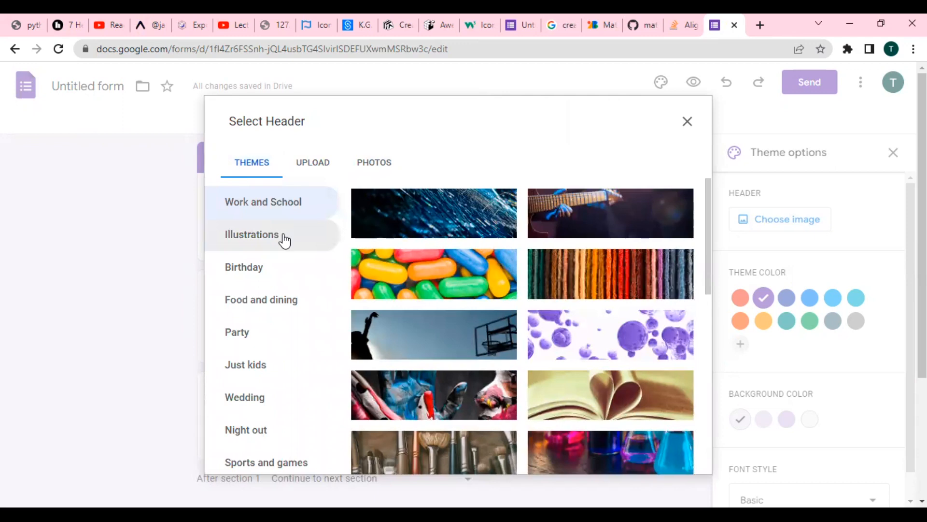
click(285, 240)
click(279, 203)
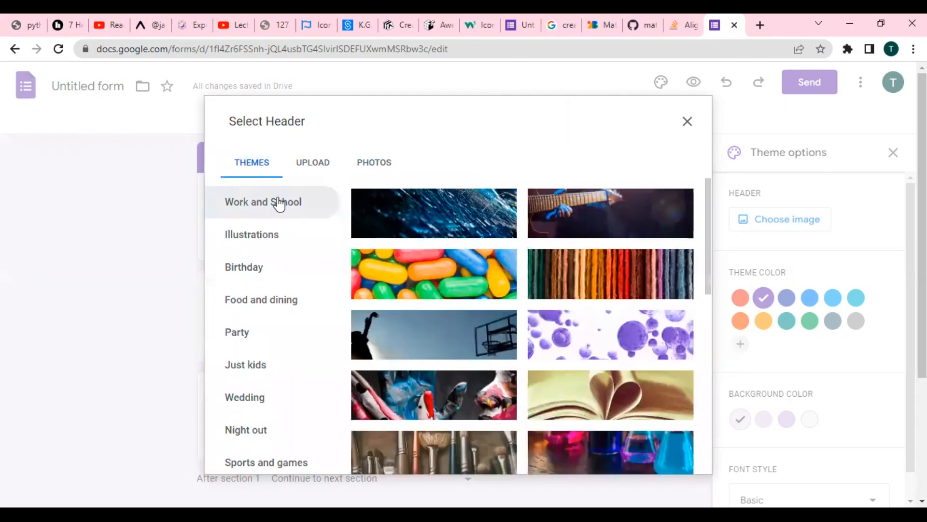
drag(708, 232, 714, 434)
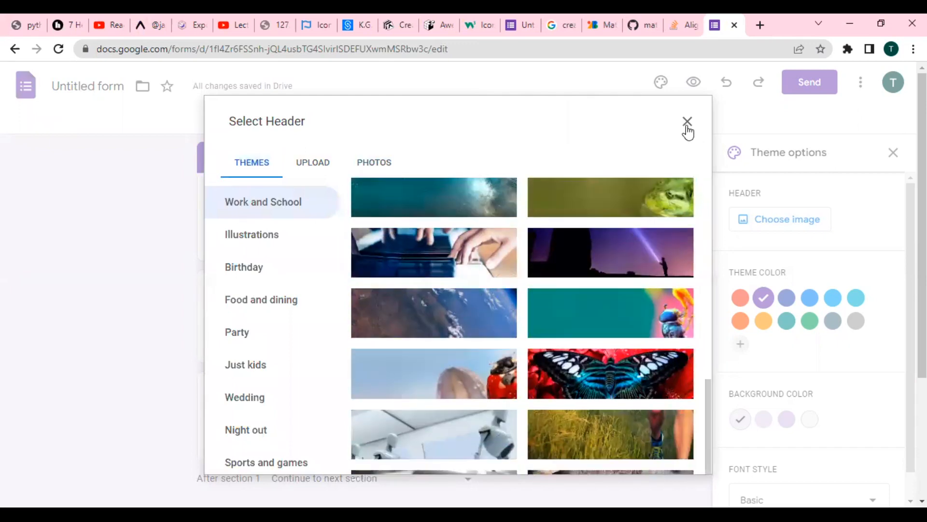
click(687, 122)
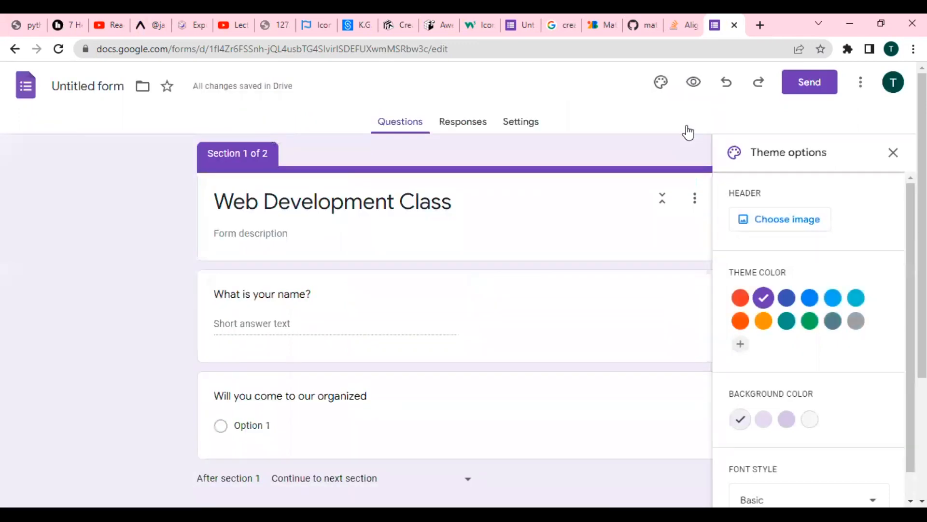
Insert the open book with heart-shaped pages from the Work and School themes as the form's header image
click(771, 222)
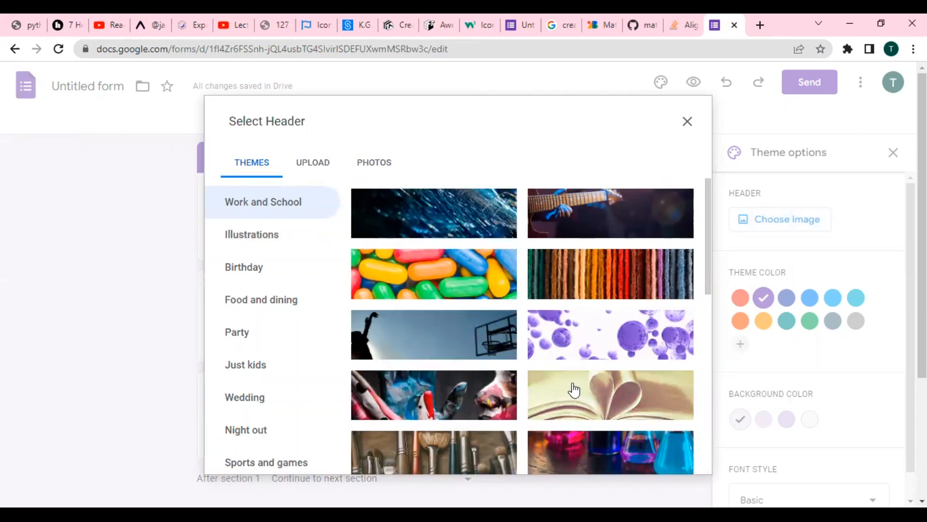
drag(708, 269, 711, 305)
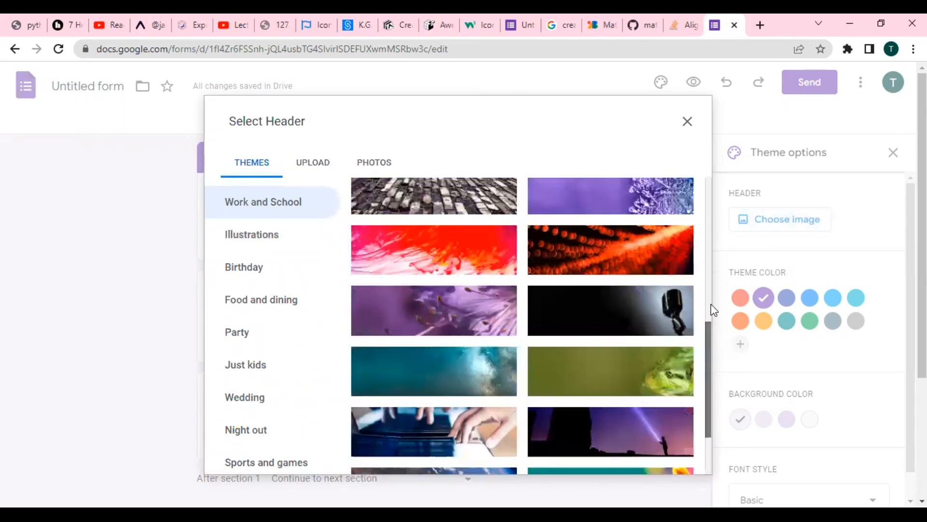
click(650, 278)
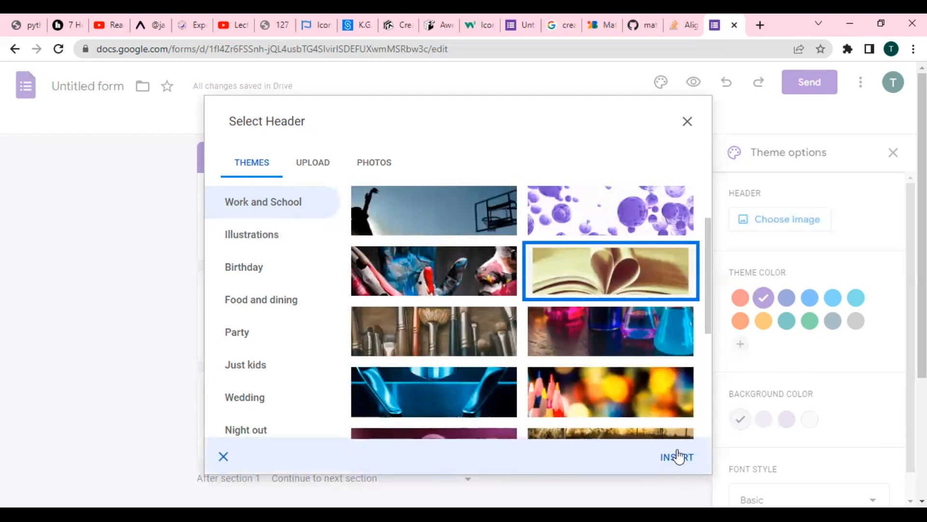
click(678, 456)
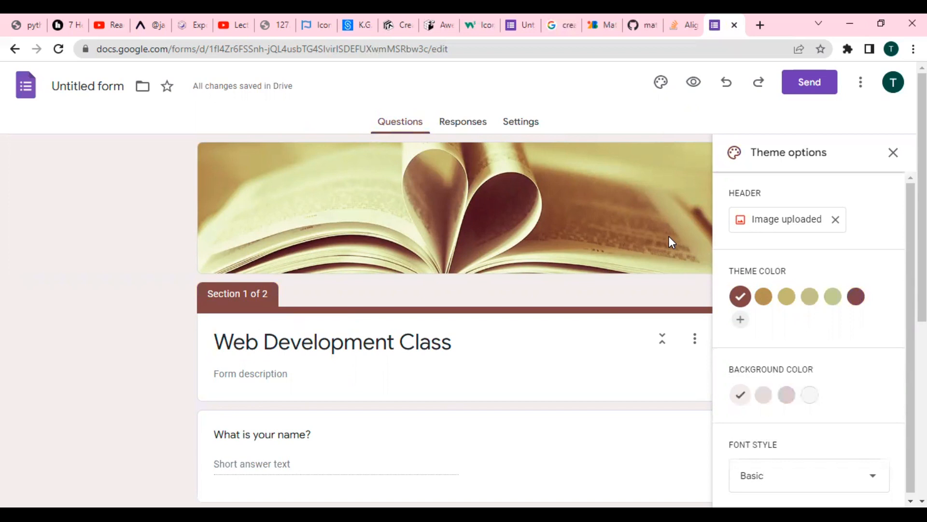
Try the Decorative font style on the form, set it back to Basic, and close the theme options
drag(922, 271, 921, 272)
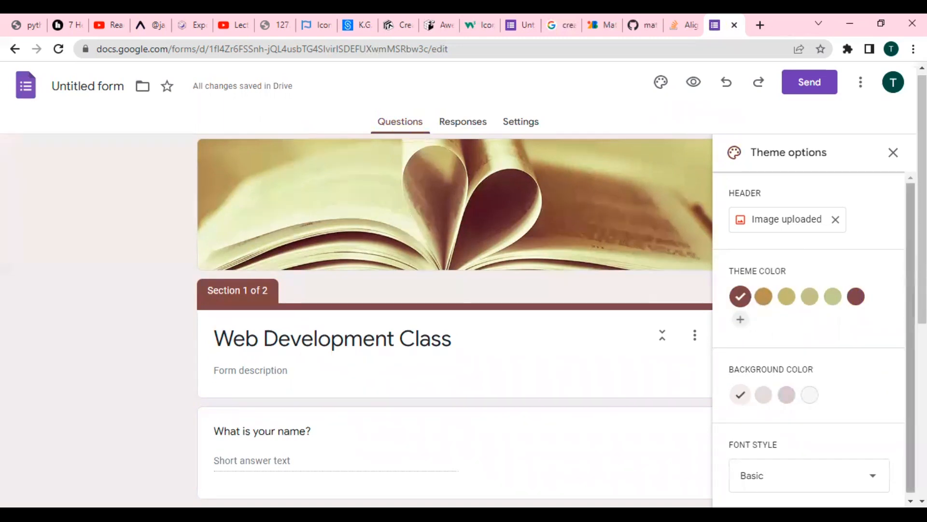
drag(922, 252, 922, 353)
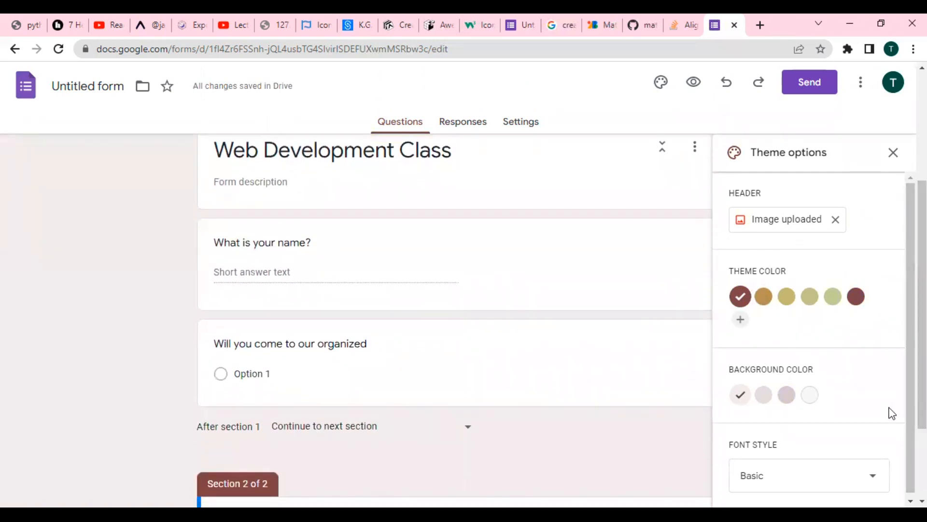
click(874, 482)
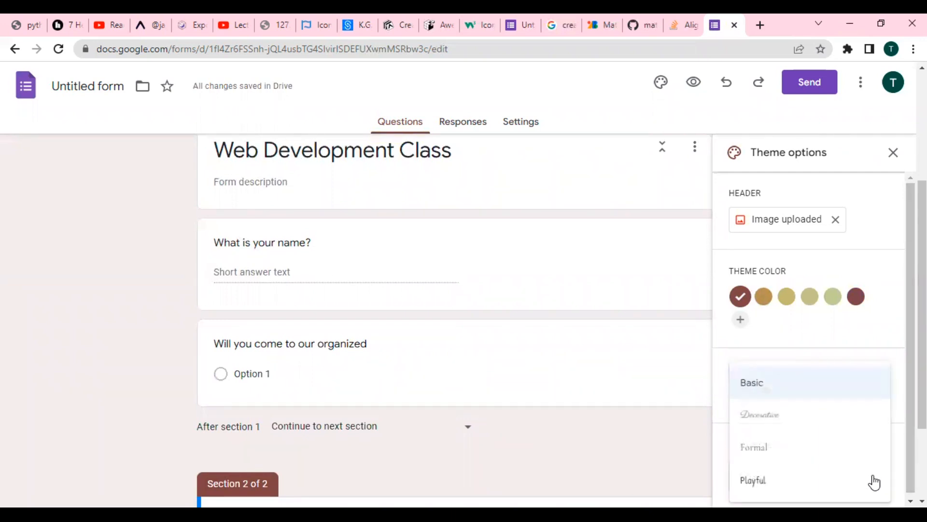
click(761, 425)
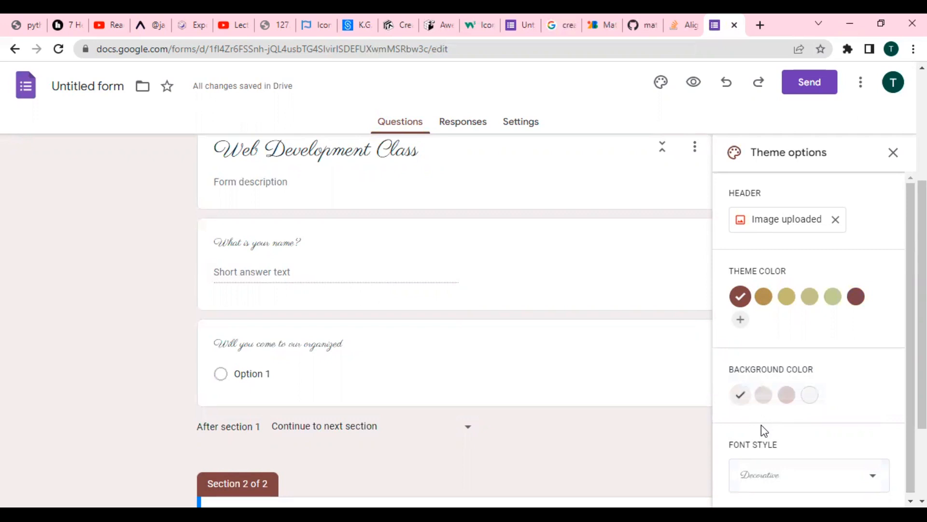
click(871, 486)
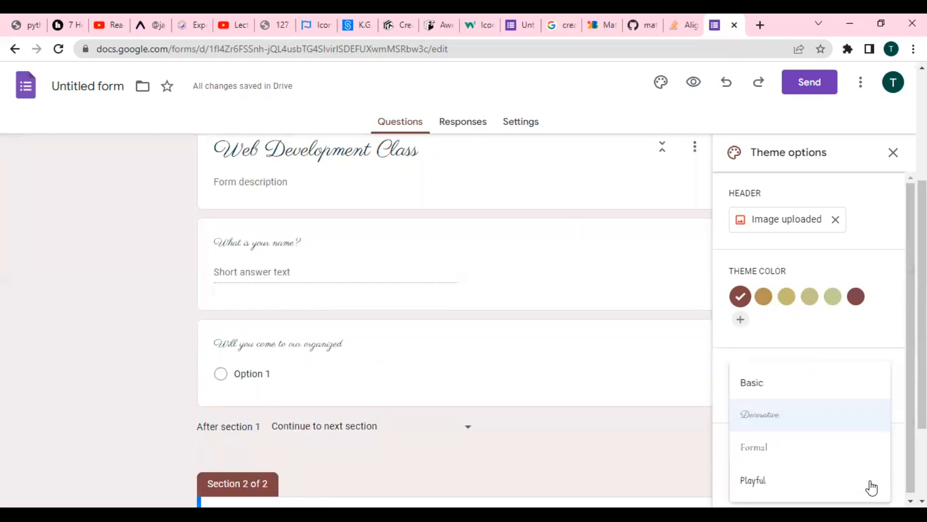
click(810, 388)
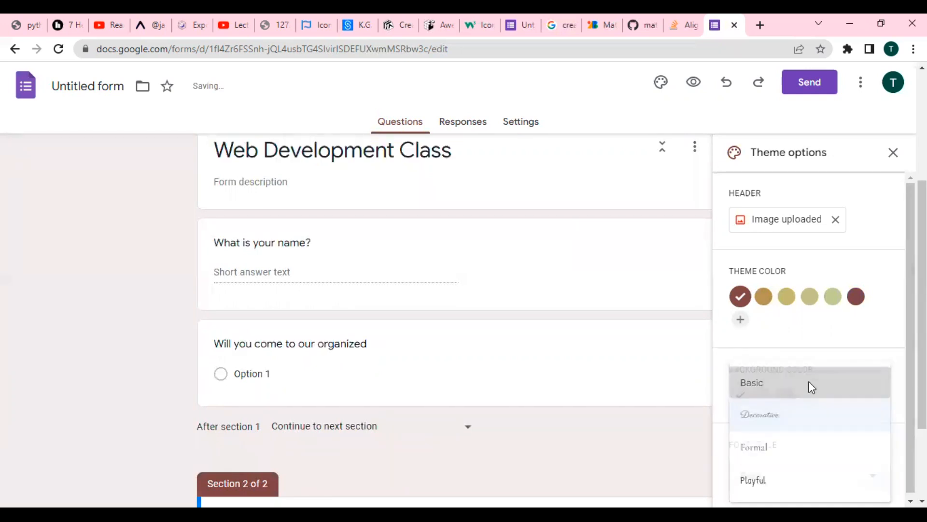
drag(922, 295, 922, 363)
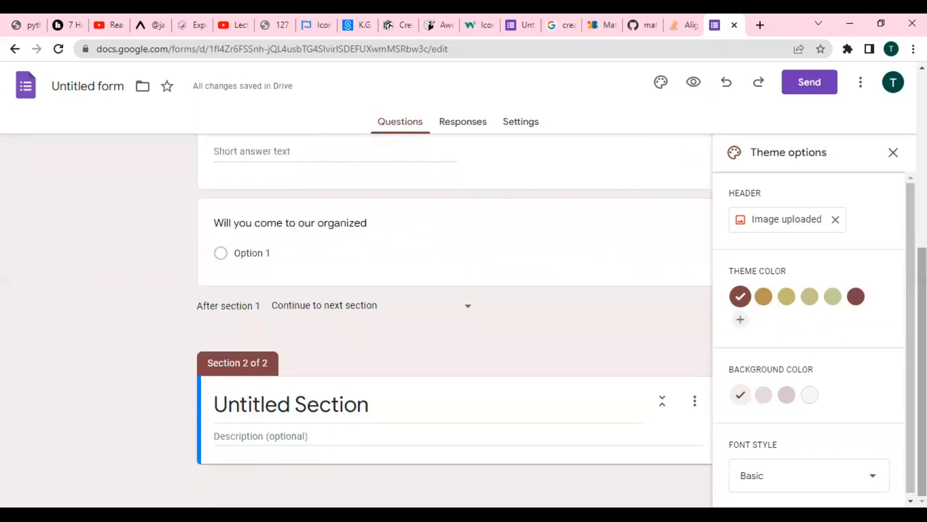
click(894, 151)
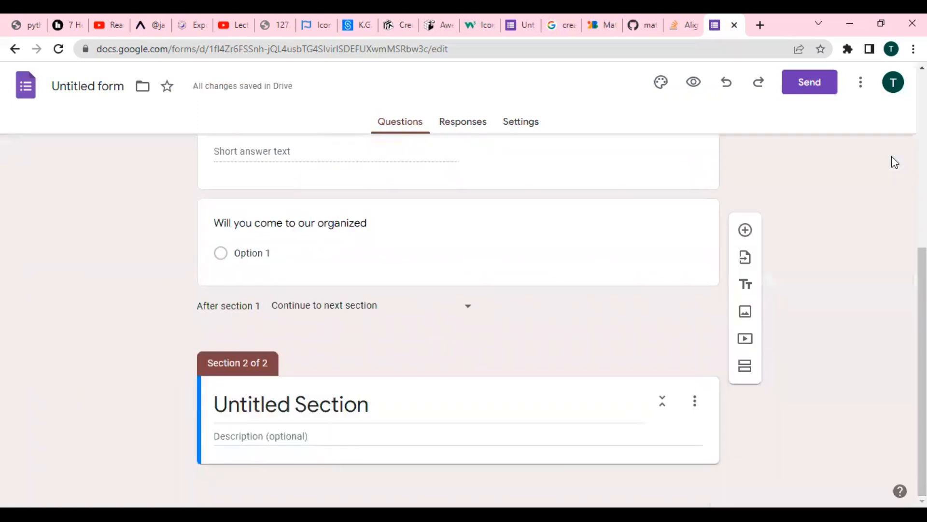
Look at the form's responses page and review the available groups of form settings
click(457, 129)
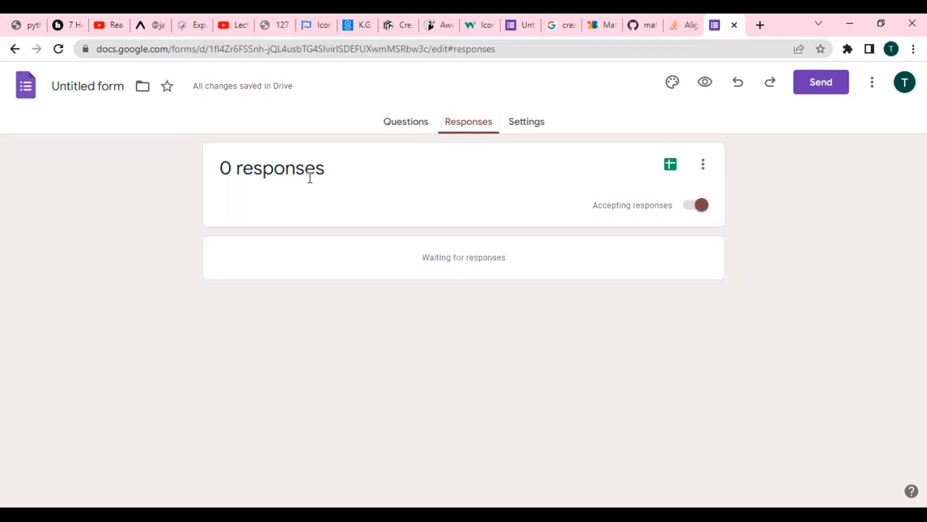
click(509, 136)
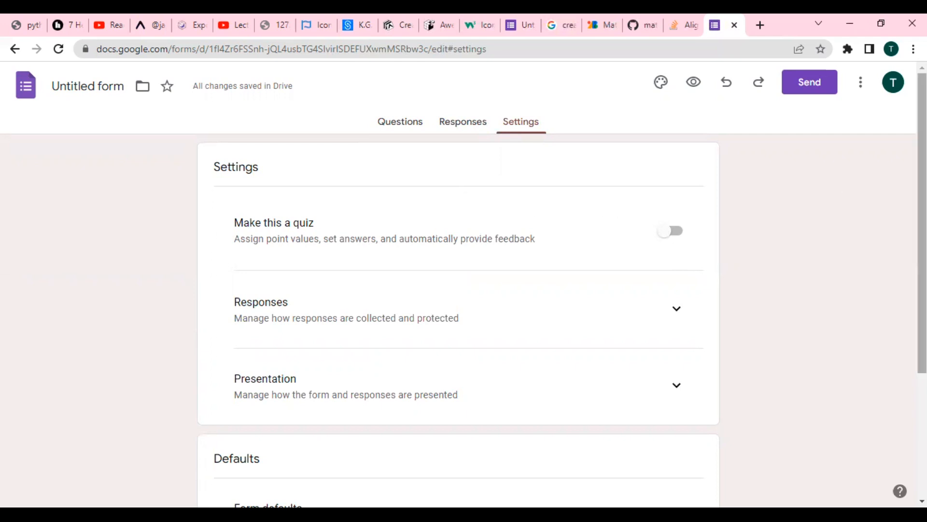
scroll(562, 313, down, 2)
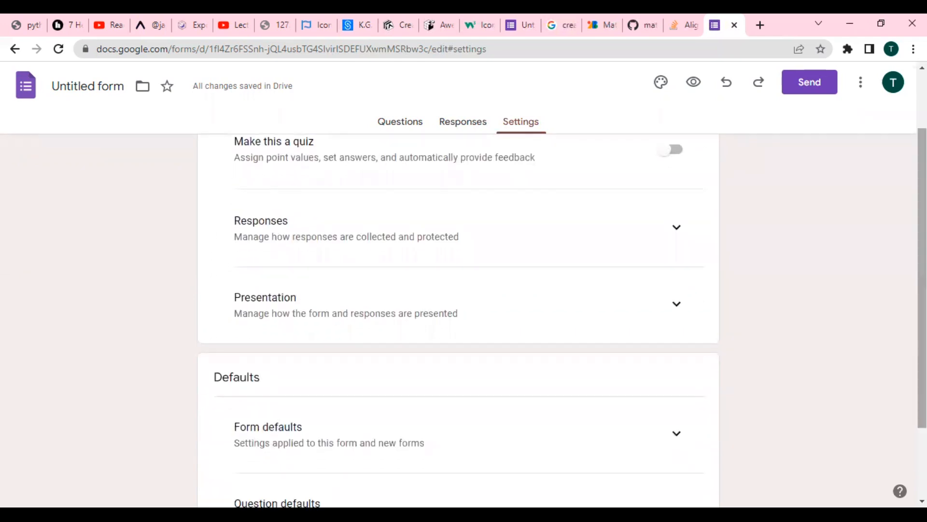
Turn on collecting email addresses in the response settings and view the choices for sending responders a copy, leaving it Off
click(675, 242)
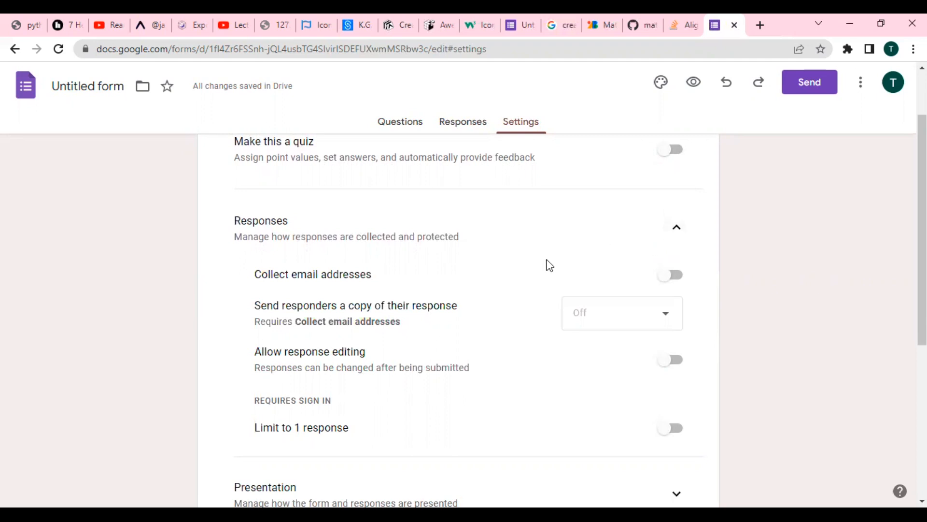
click(675, 280)
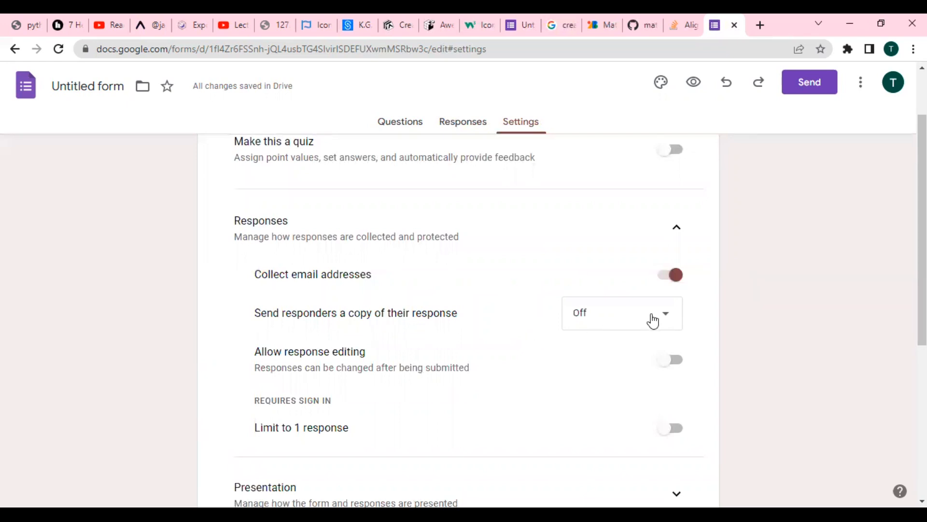
click(653, 321)
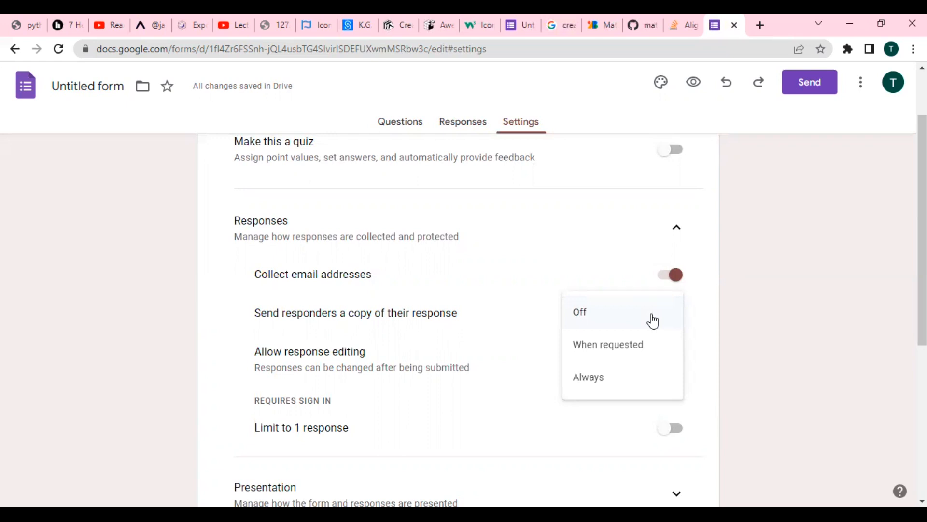
click(715, 310)
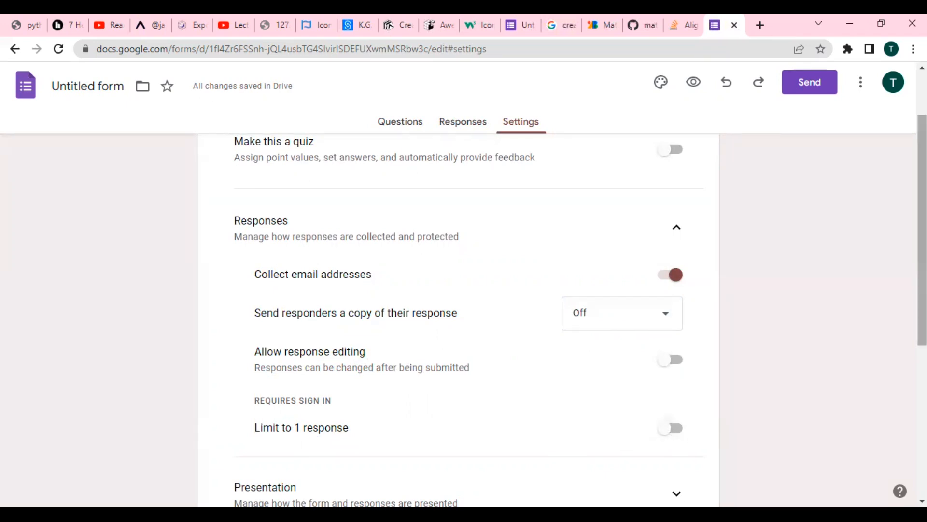
Expand the Presentation settings and review the form presentation, after-submission and restriction options
scroll(459, 319, down, 3)
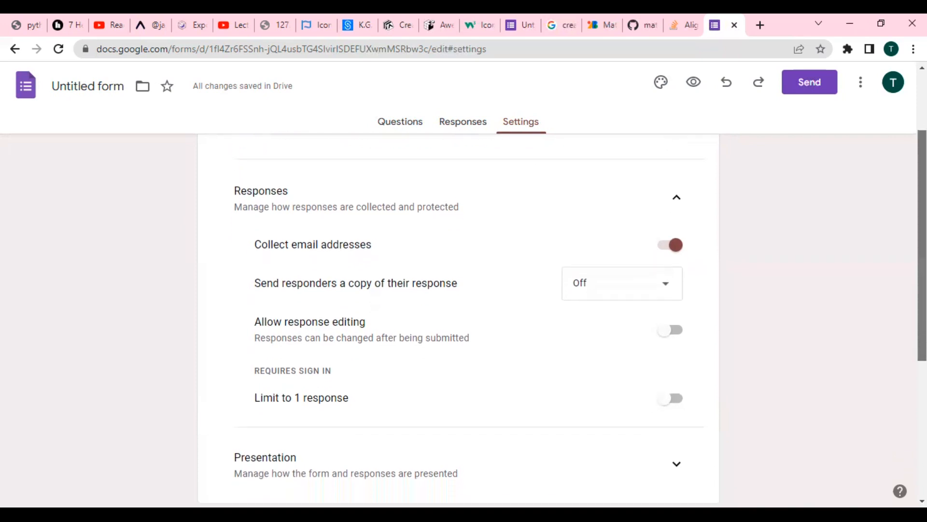
scroll(458, 319, down, 1)
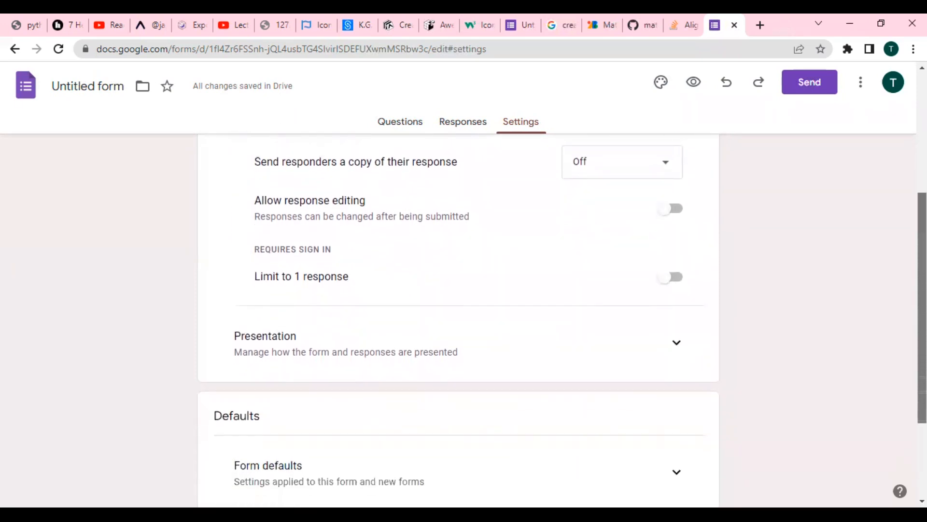
click(677, 344)
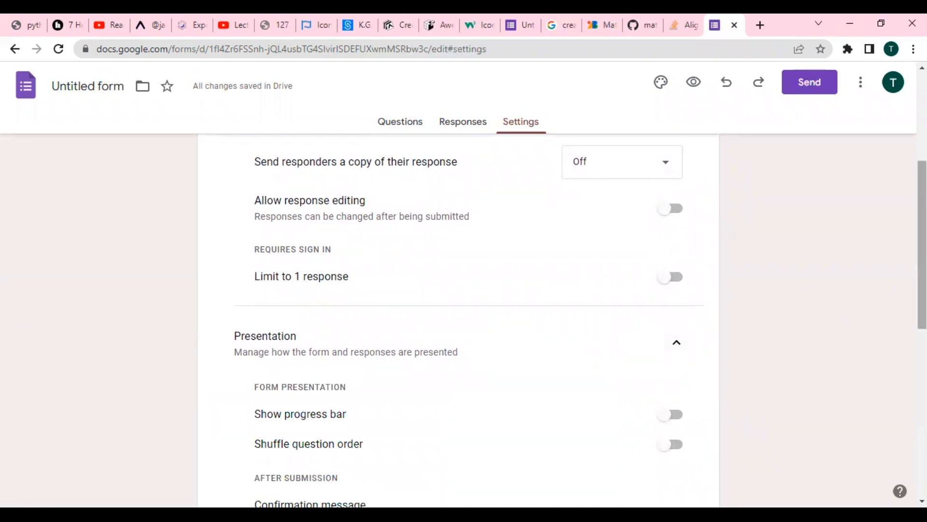
scroll(459, 319, down, 3)
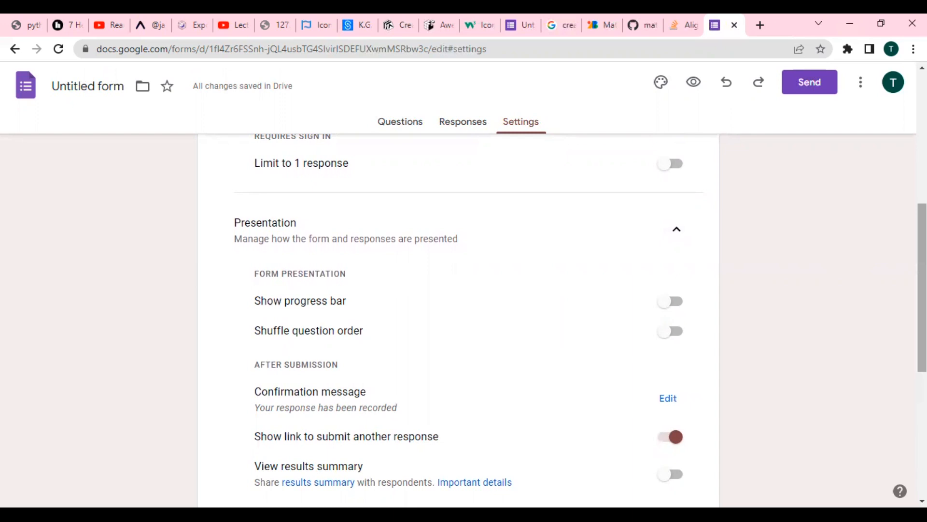
drag(922, 287, 922, 339)
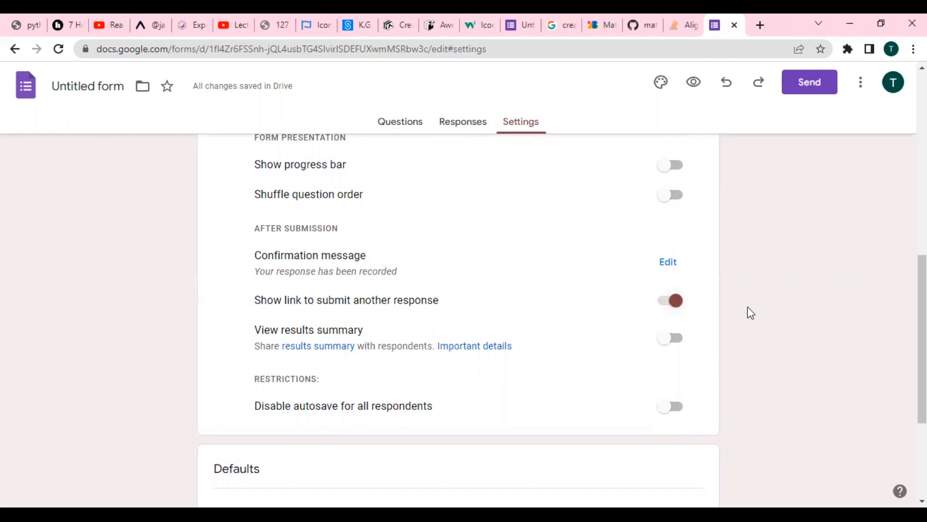
Review the Form defaults options, collapse them again, and collapse the Responses settings group
scroll(922, 338, down, 3)
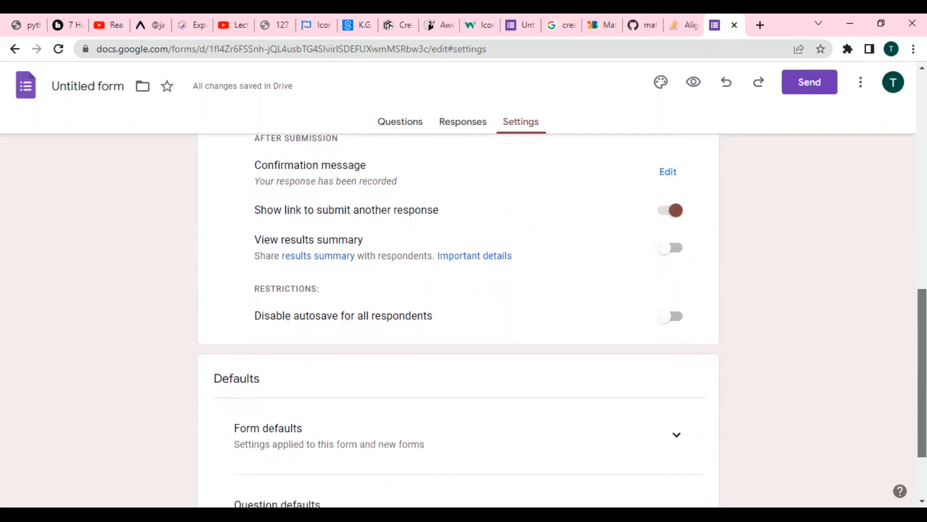
scroll(921, 338, down, 1)
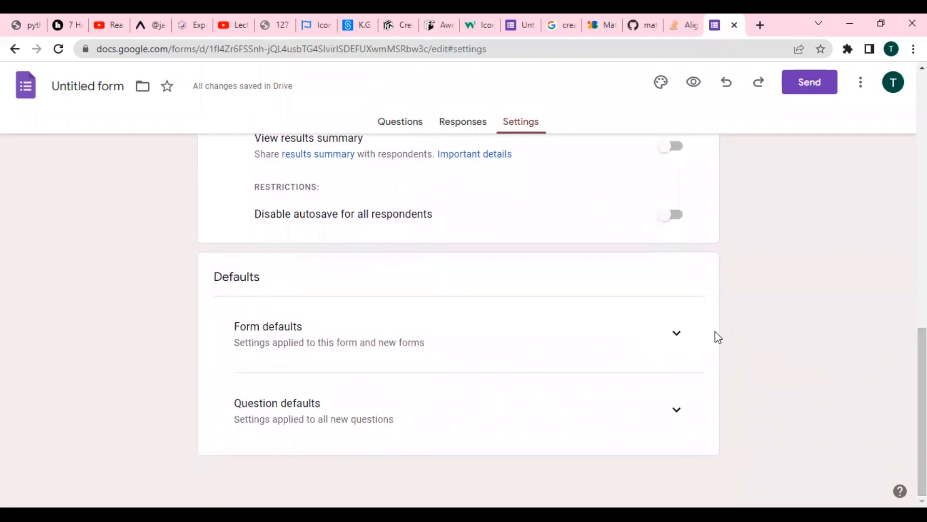
click(677, 334)
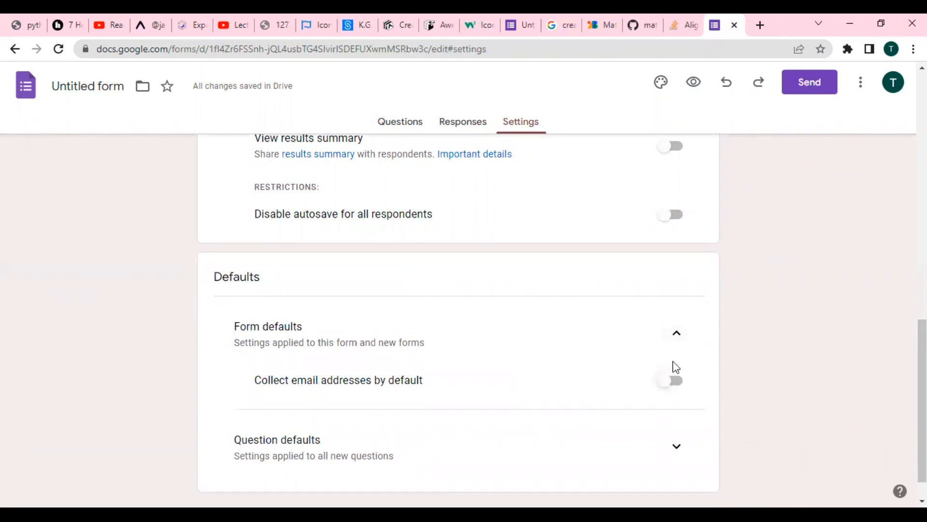
click(677, 334)
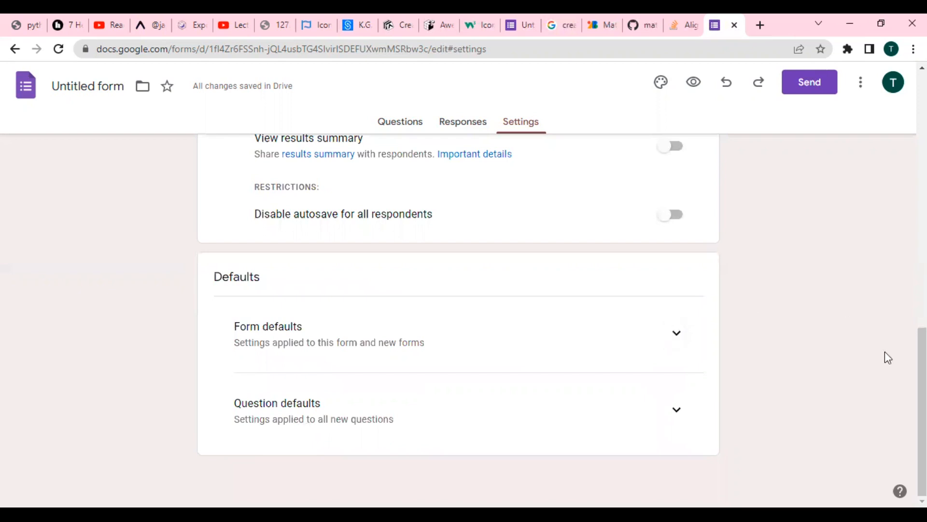
scroll(458, 319, up, 7)
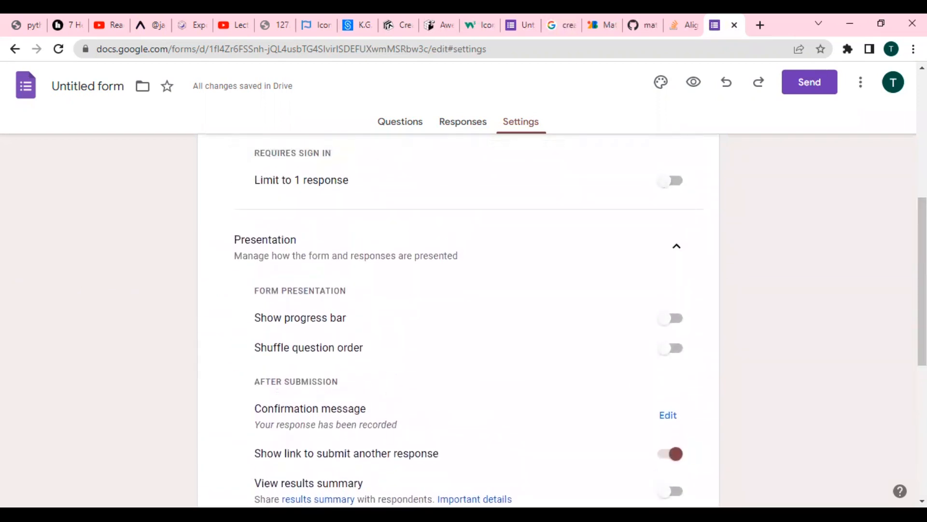
scroll(890, 173, up, 5)
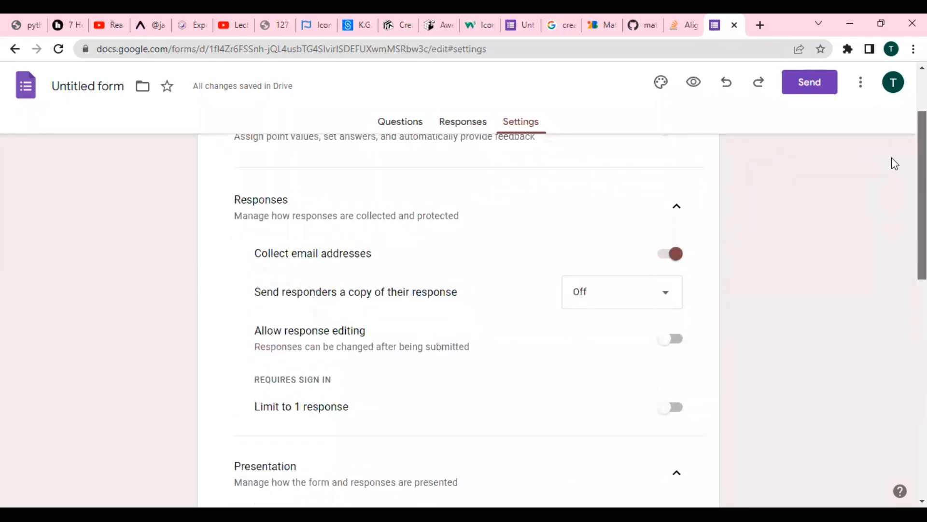
scroll(459, 319, up, 2)
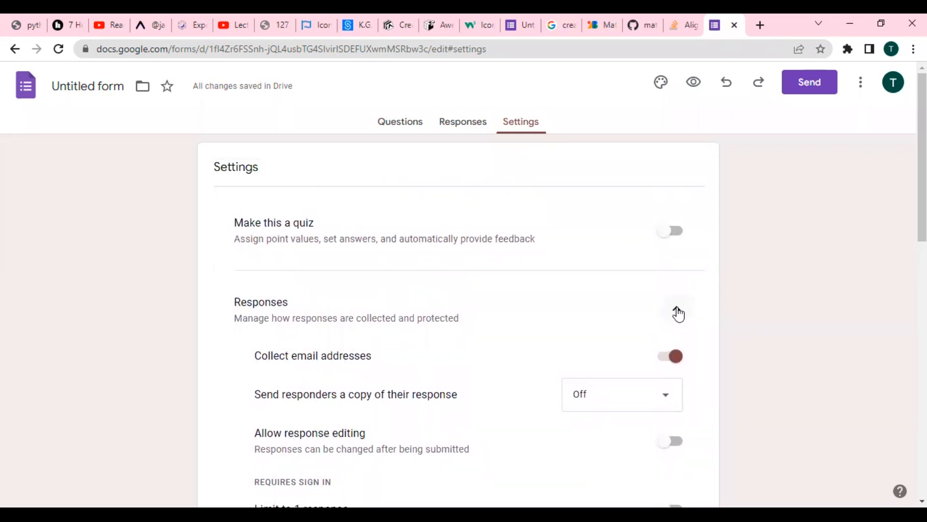
click(677, 312)
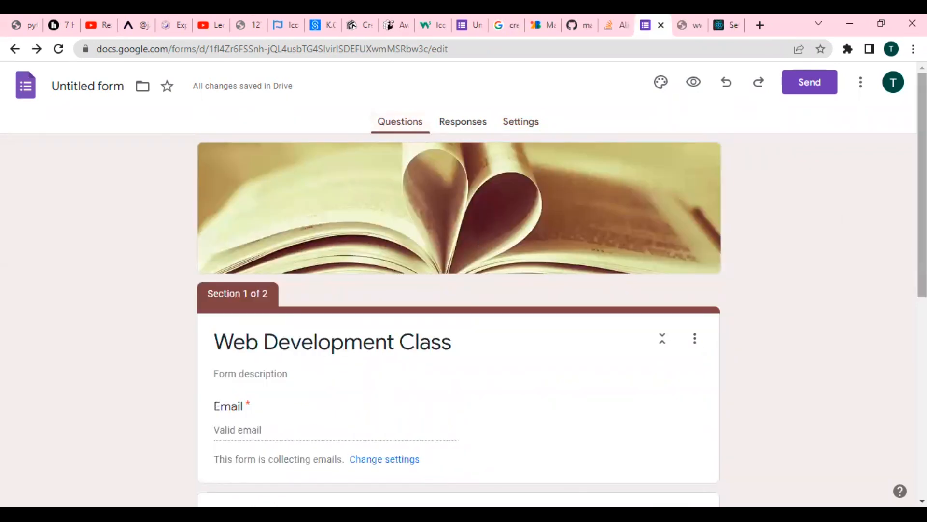
Make the "What is your name?" question required and look over the remaining question and section below it
scroll(459, 319, down, 3)
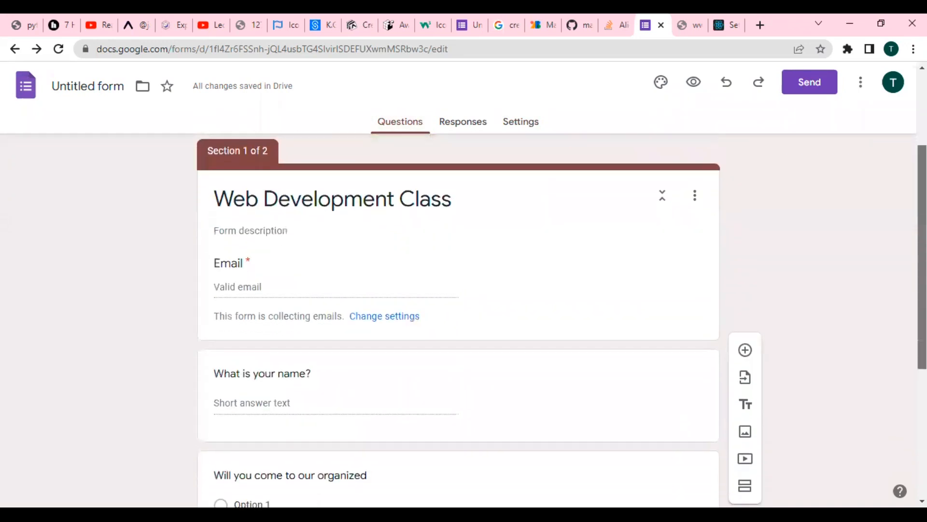
scroll(459, 319, down, 2)
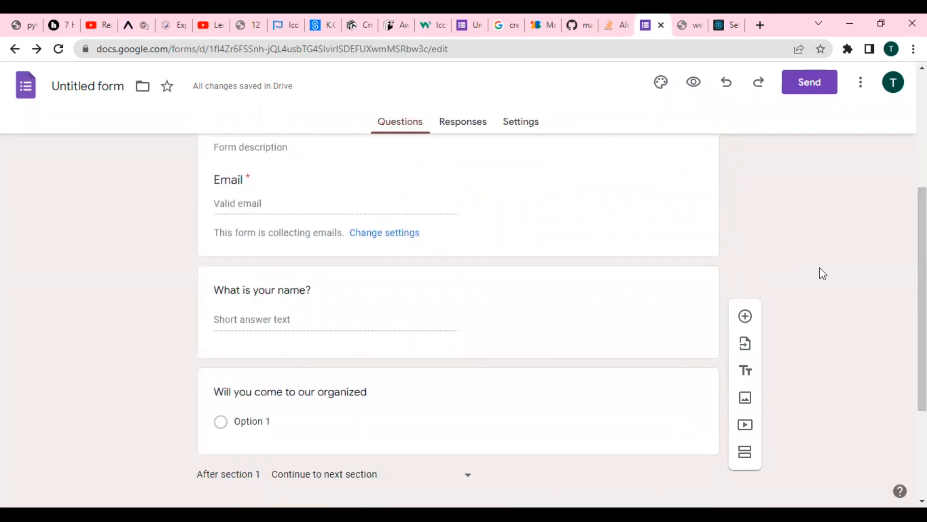
click(592, 310)
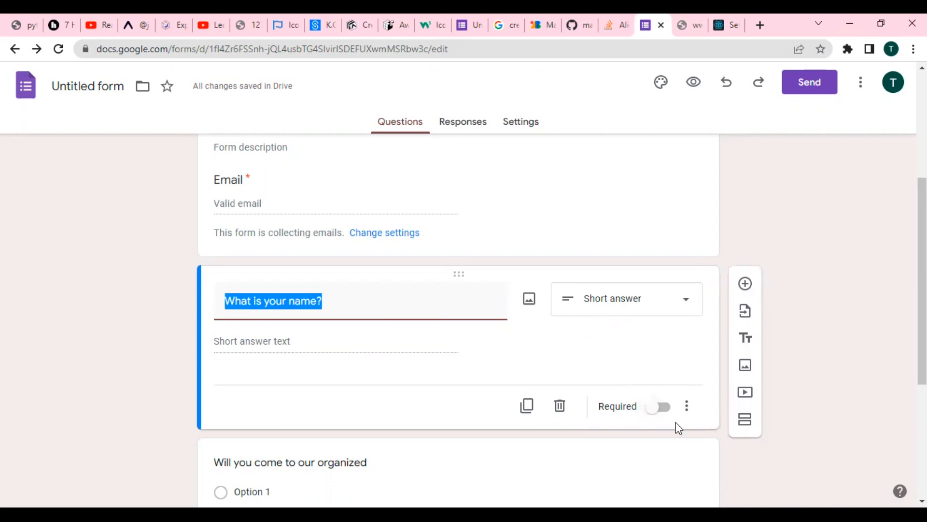
click(659, 410)
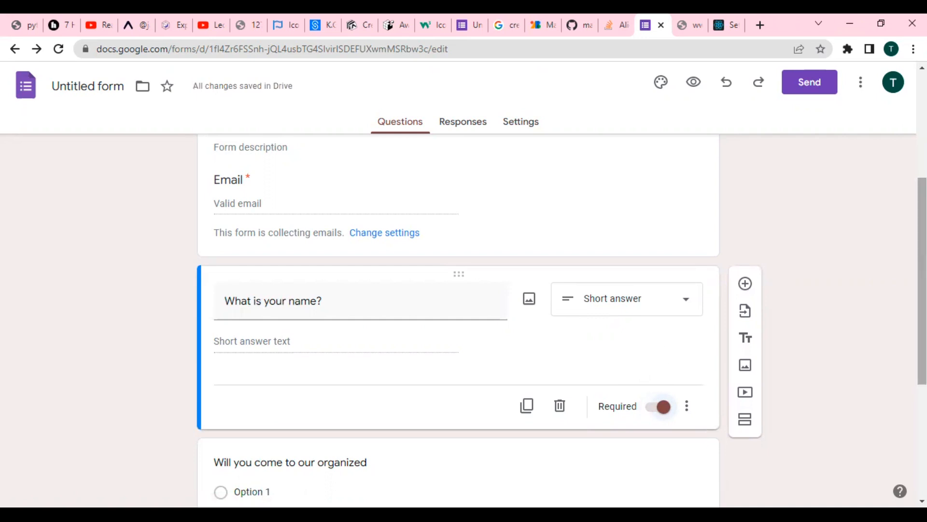
drag(922, 281, 922, 378)
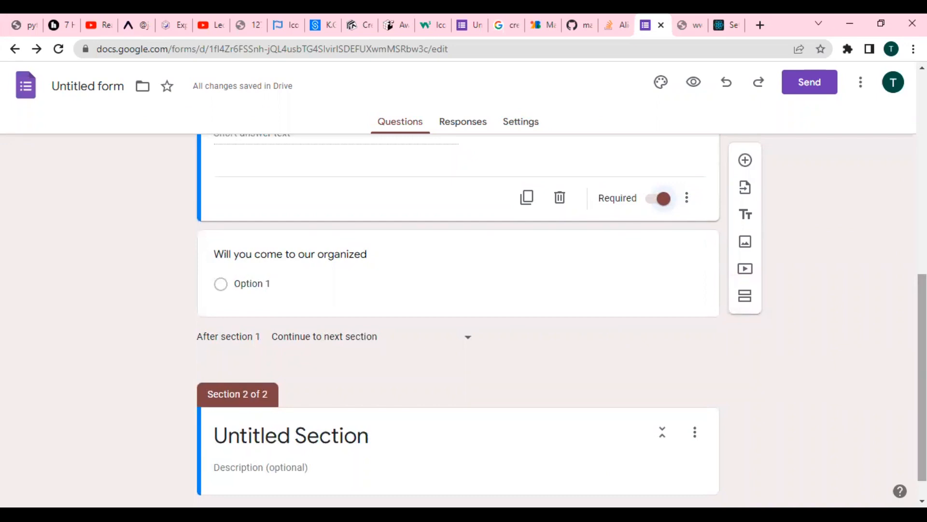
drag(922, 372, 922, 328)
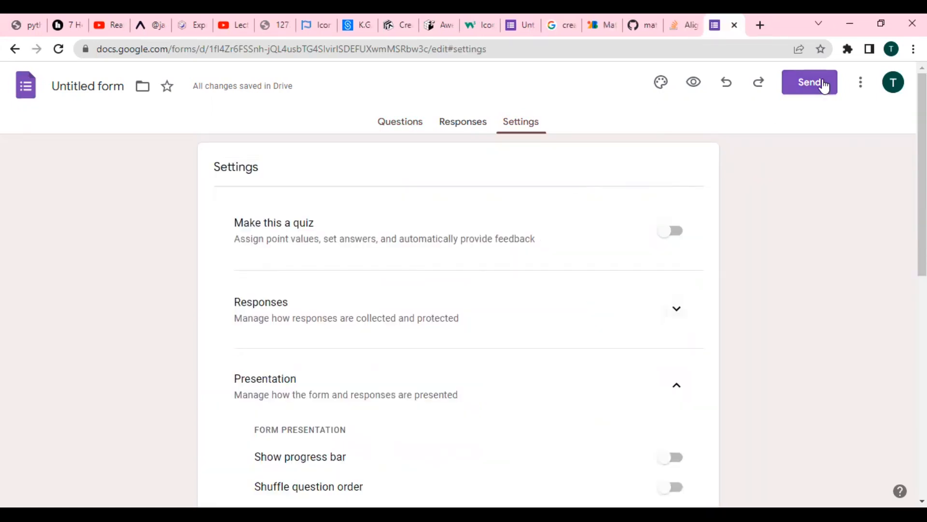
Open the form's sending options, choose sharing by link, and shorten the URL
click(823, 85)
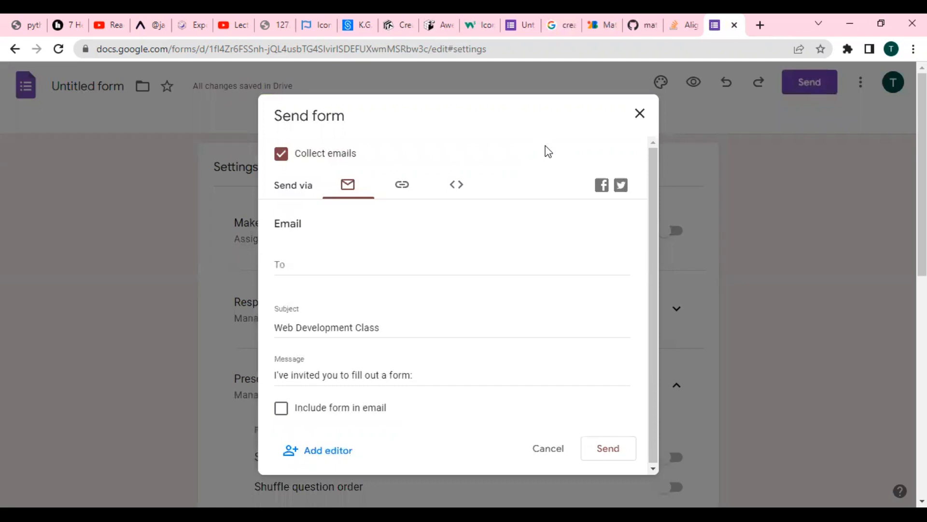
click(404, 188)
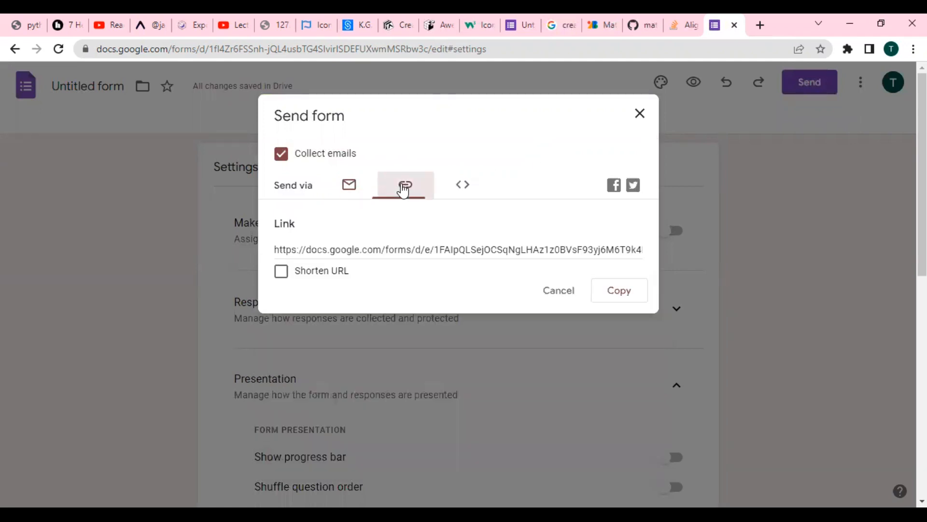
click(281, 271)
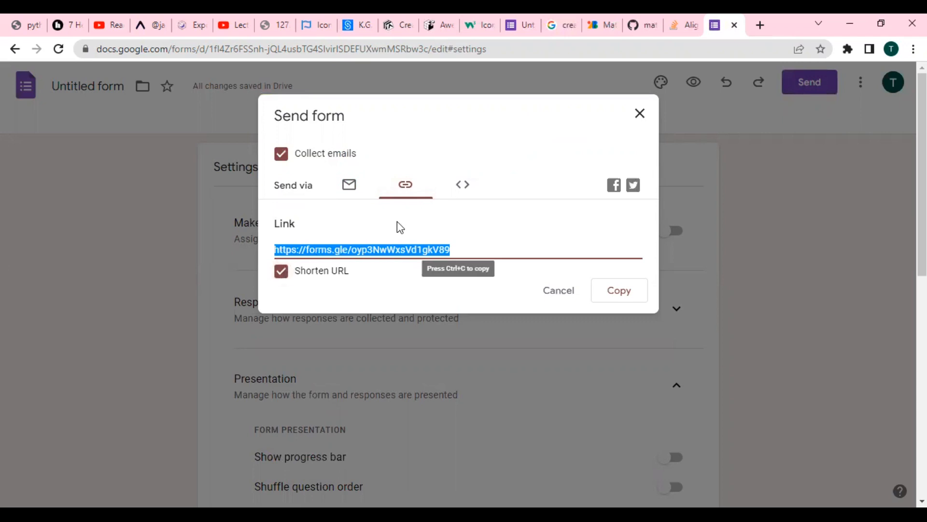
View the Embed HTML sharing option, return to the link, copy the shortened URL, and close the sending options
click(463, 186)
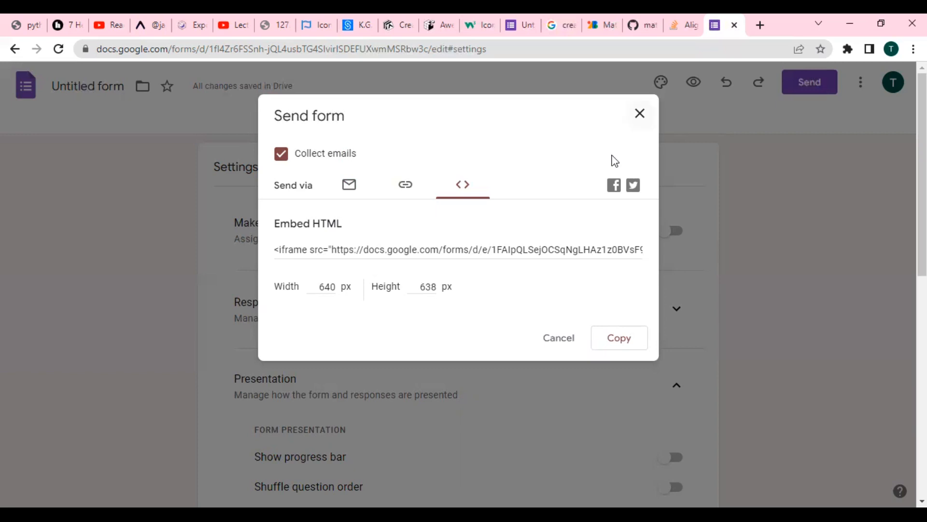
click(405, 185)
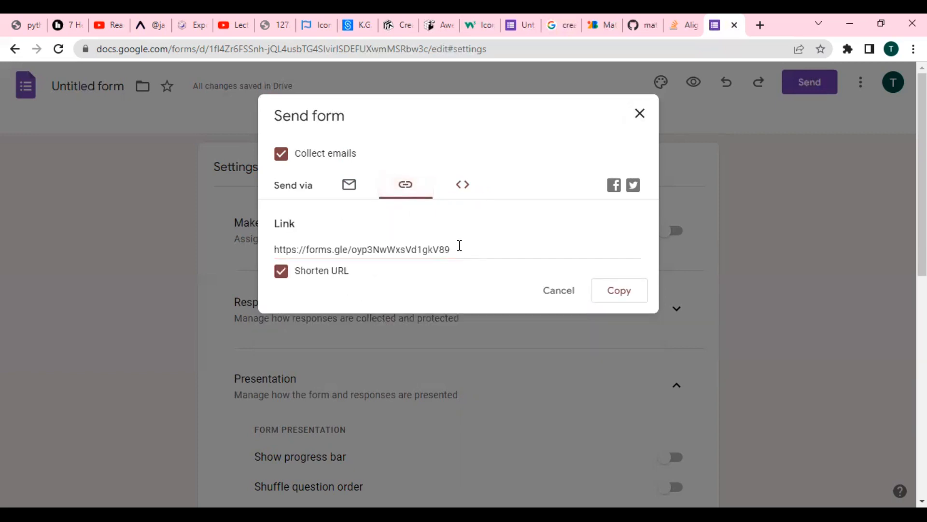
click(608, 291)
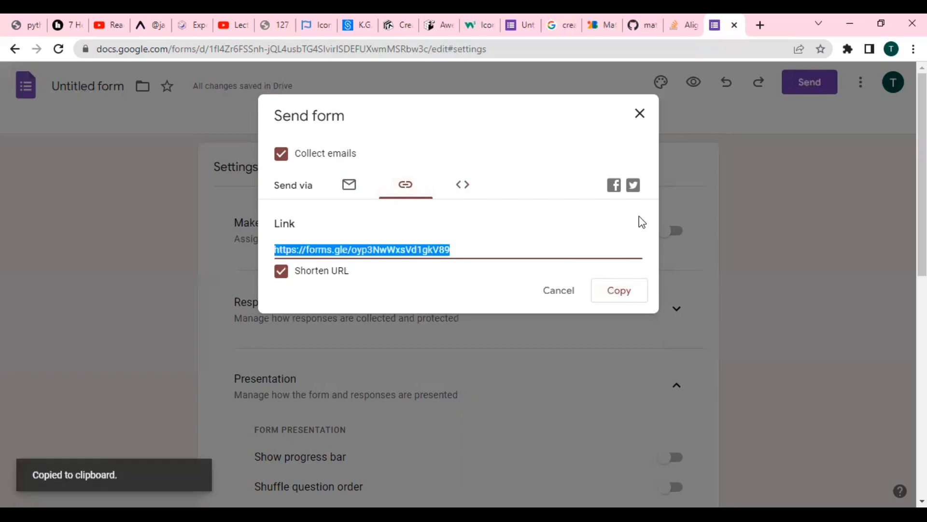
click(637, 127)
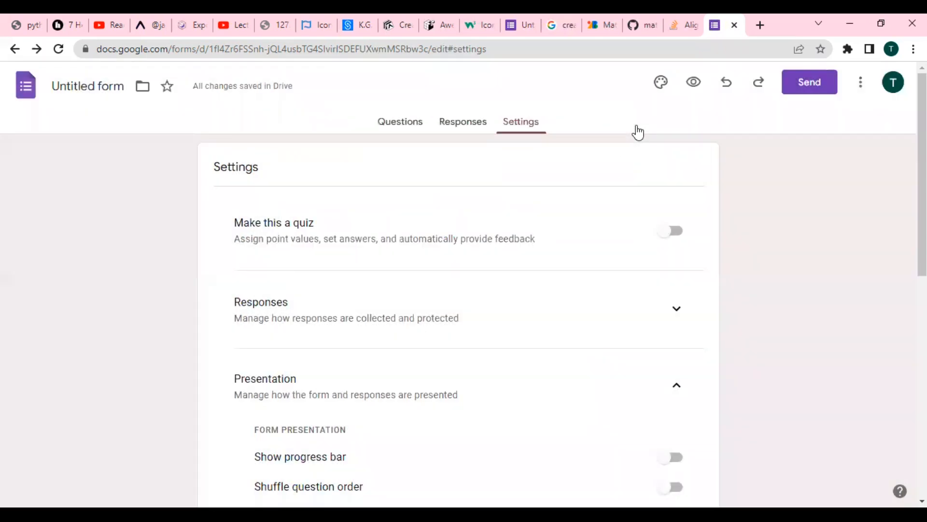